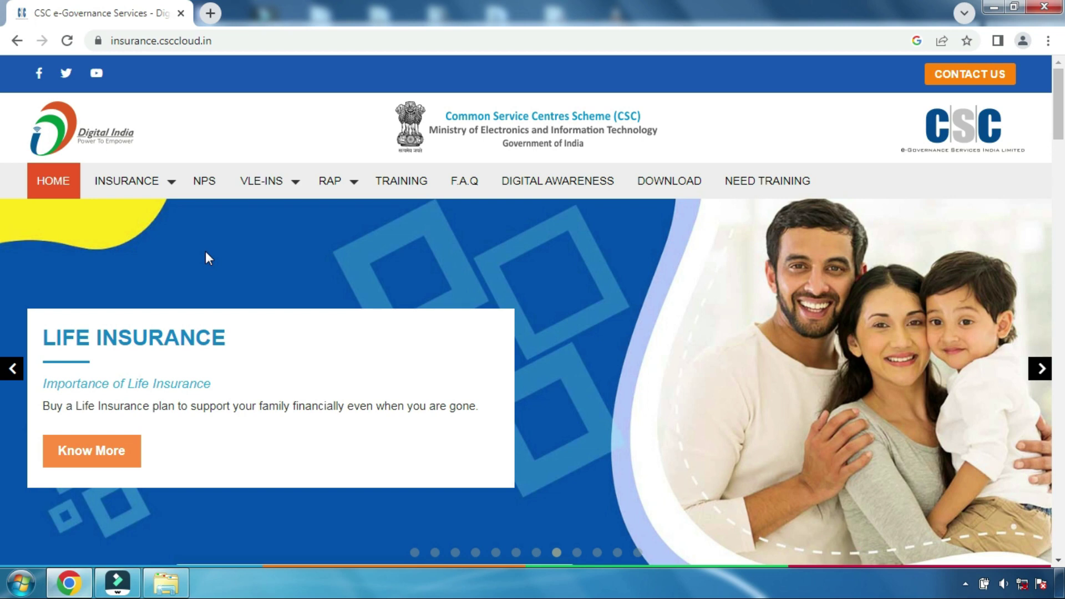
- Open the VLE-INS registration and sign in to Digital Seva Connect with the account username, password and captcha text
mouse_move(287, 187)
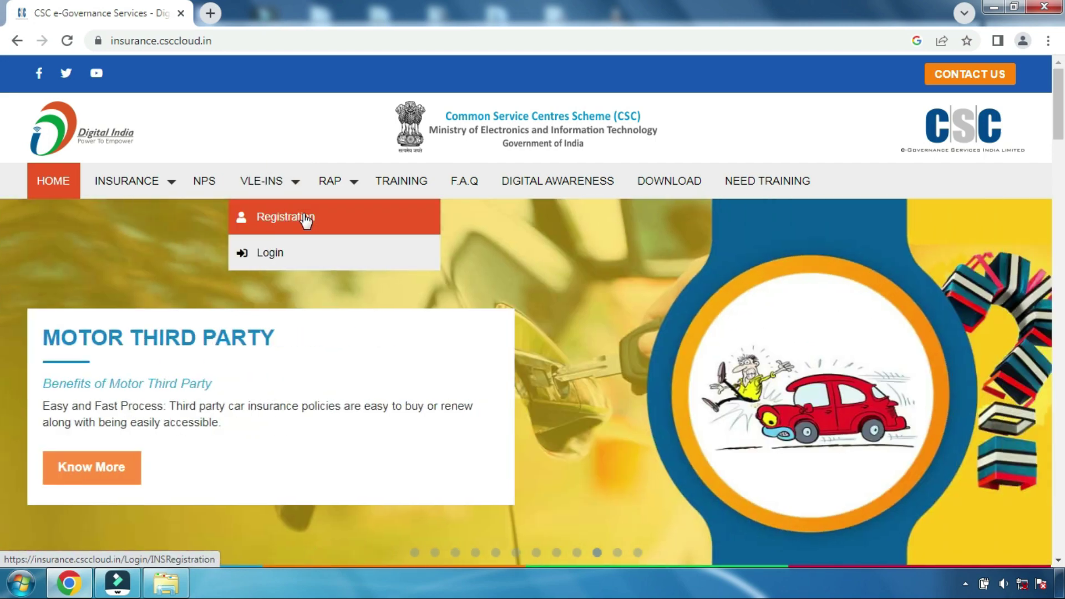
click(307, 220)
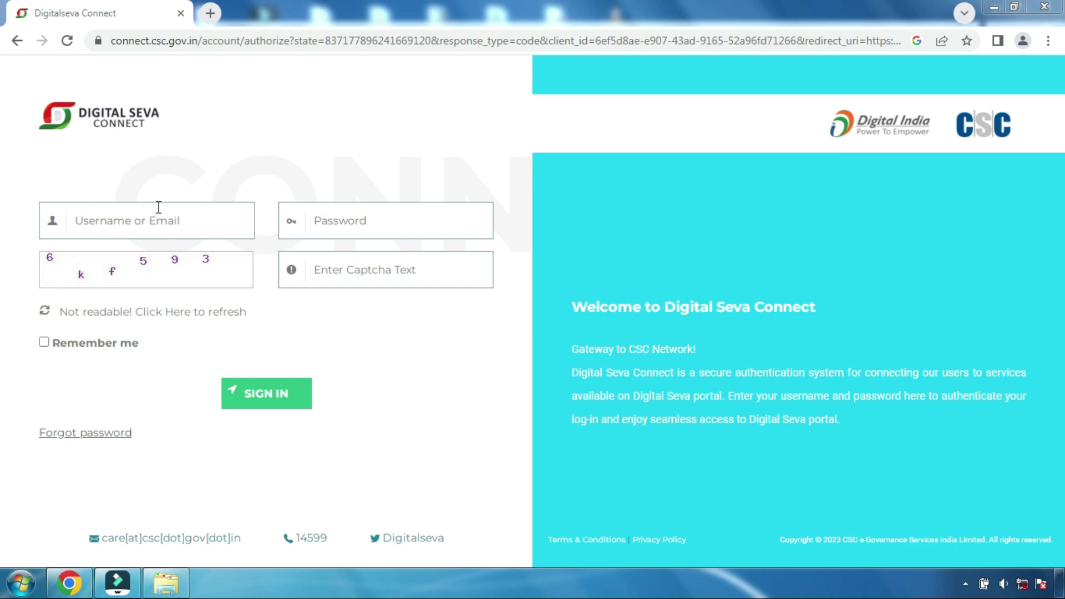
click(133, 220)
click(344, 225)
click(344, 224)
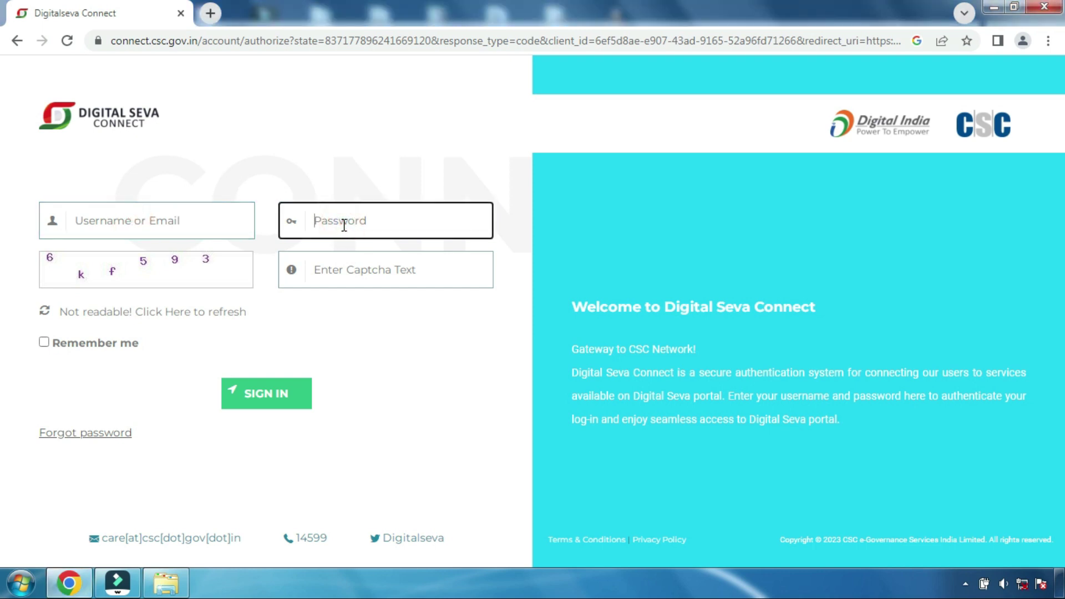
click(347, 267)
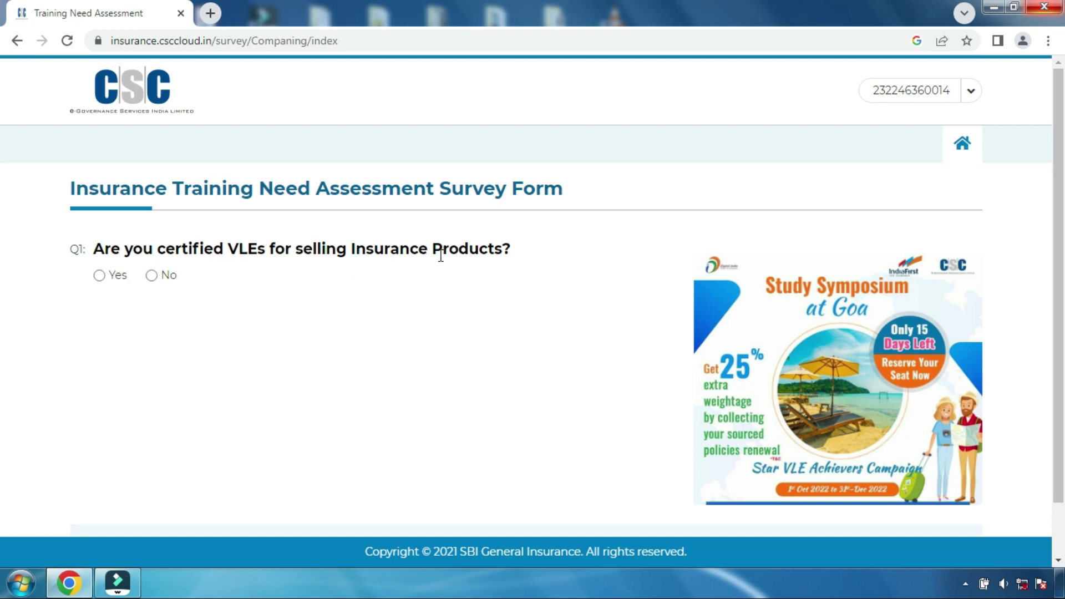
- Answer No to the certified VLE question and reach the VLE-INS registration form through the RAP/POS certification link
click(151, 275)
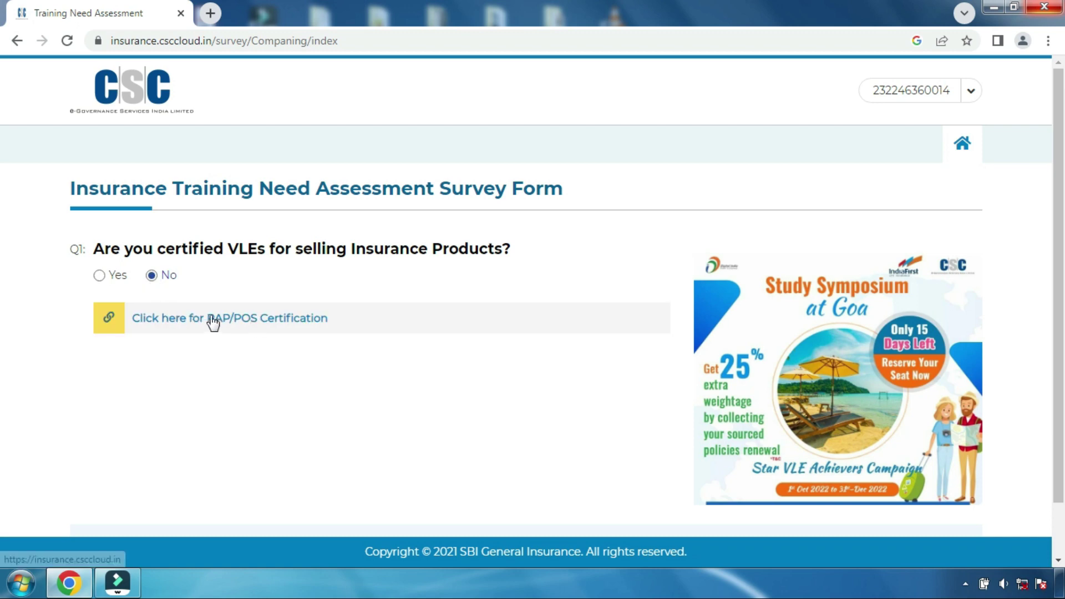
click(178, 320)
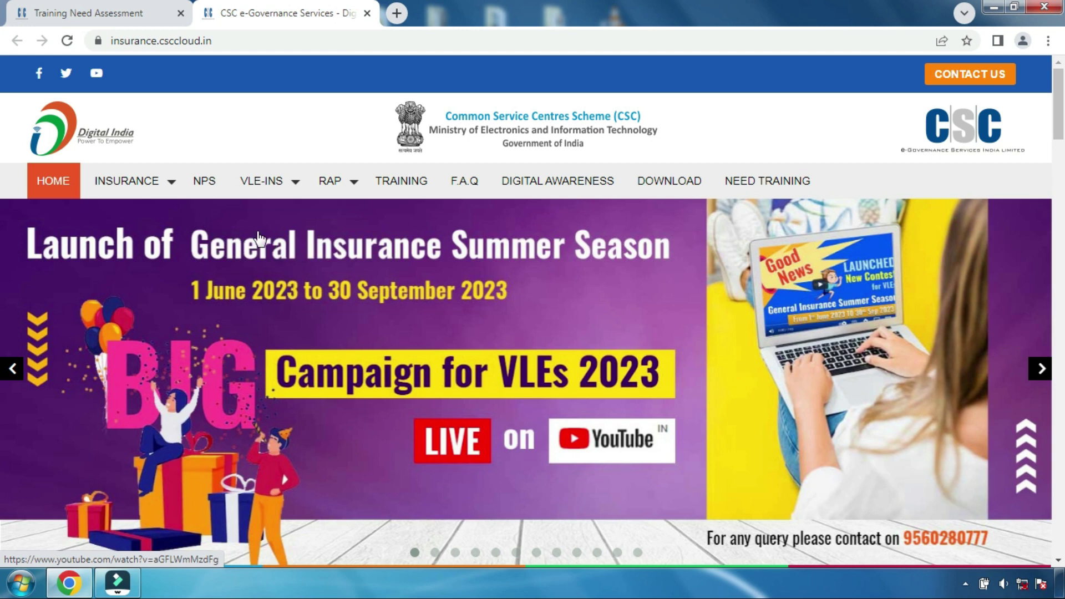
click(278, 187)
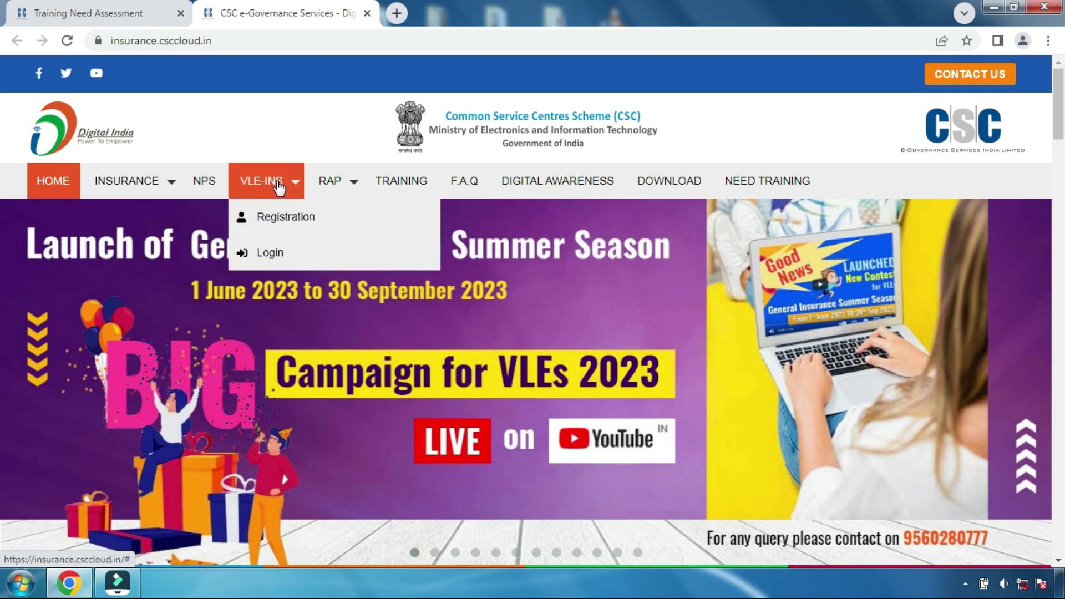
click(293, 219)
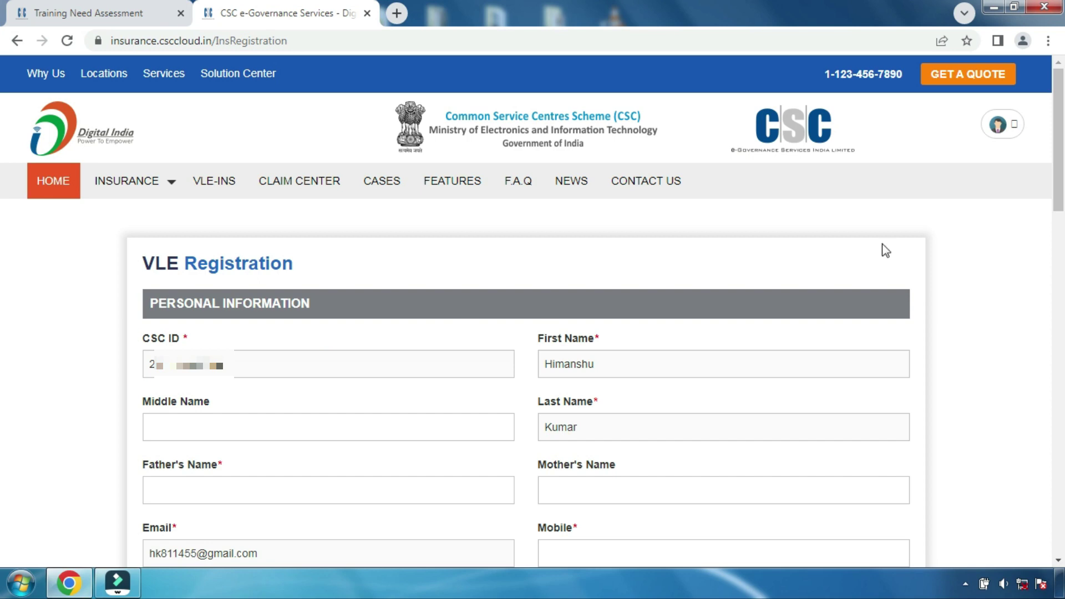
- Look over the personal information section of the VLE registration form, visiting the Father's Name, Mother's Name and Mobile fields
scroll(4, 128, down, 4)
scroll(3, 116, up, 2)
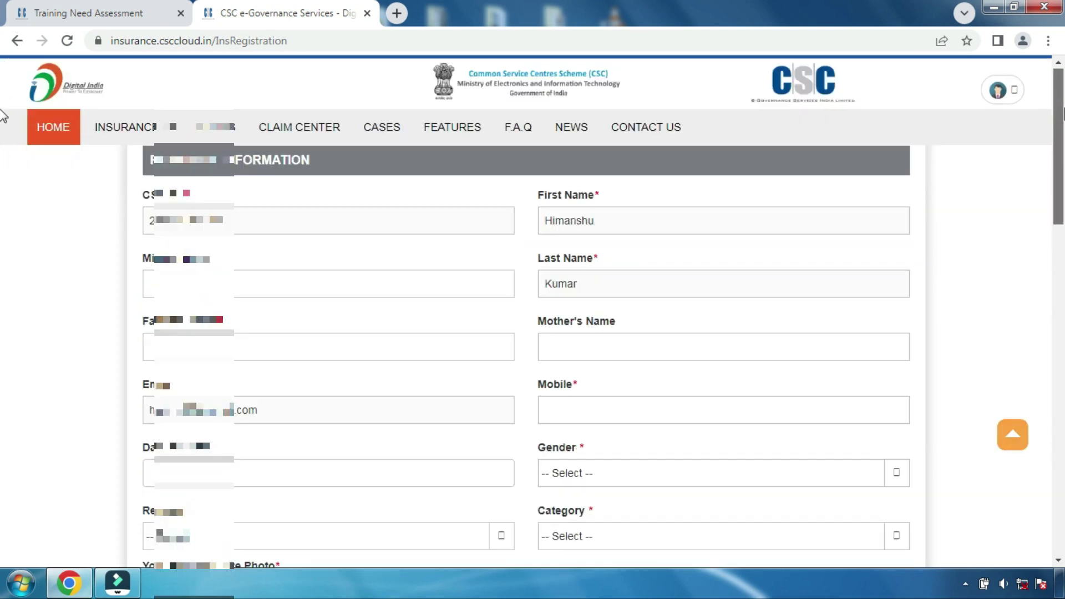
scroll(2, 117, up, 3)
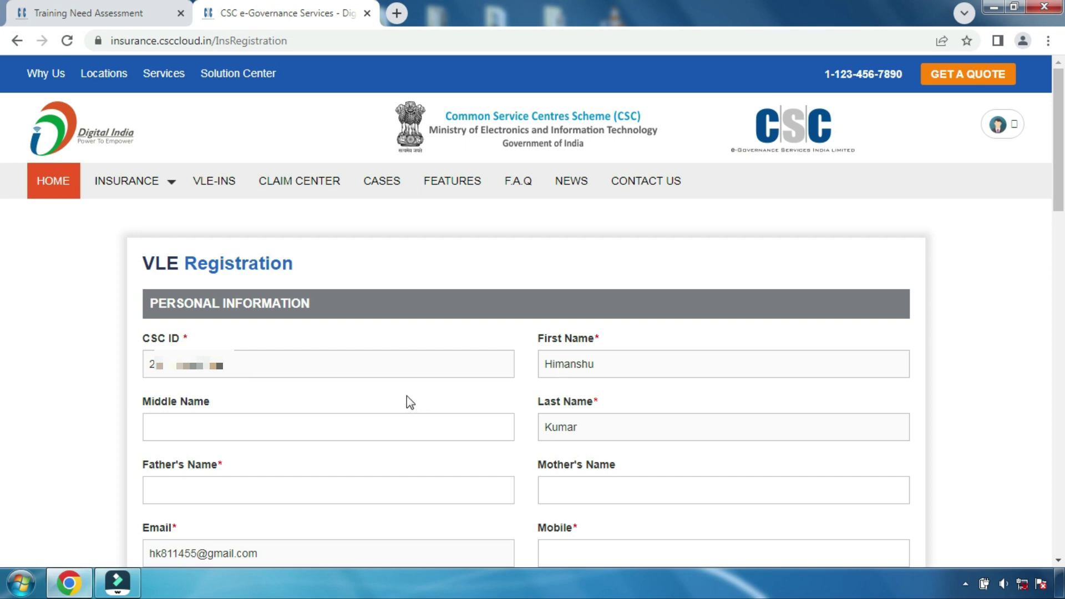
scroll(408, 395, down, 4)
click(168, 269)
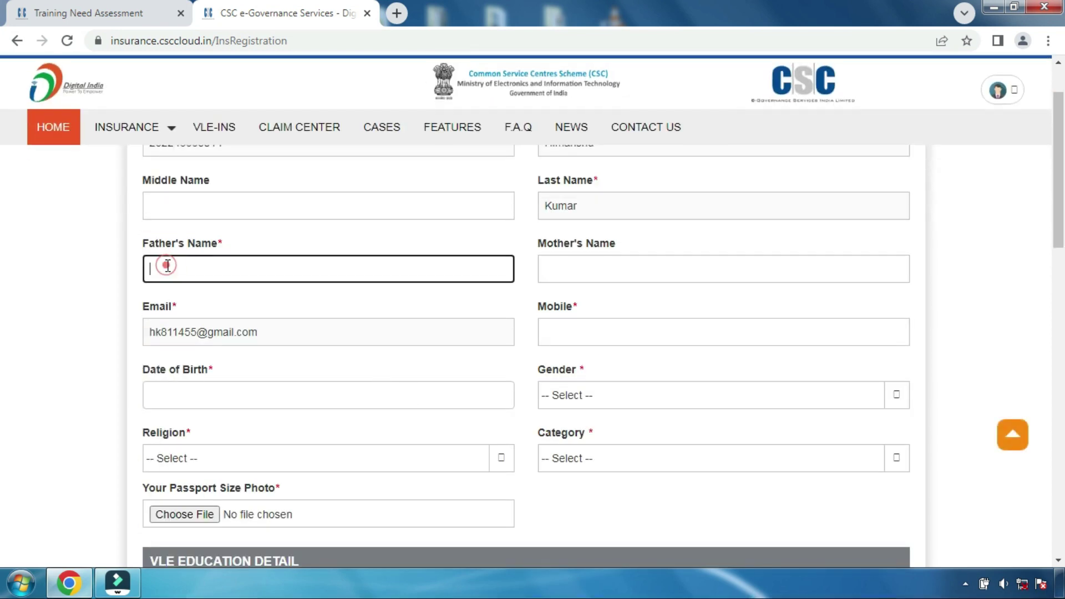
click(567, 272)
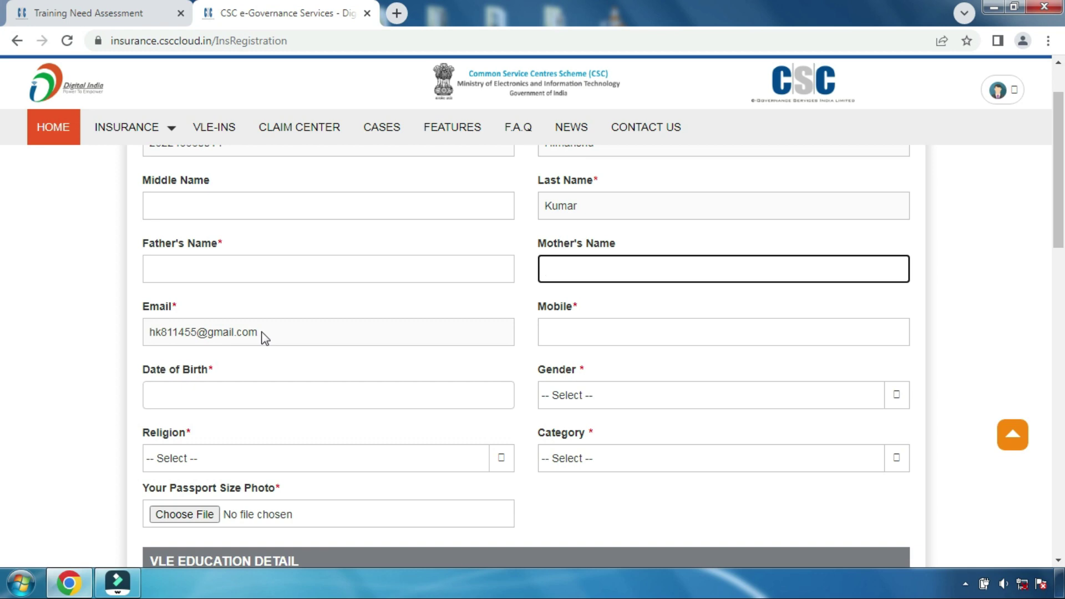
click(598, 323)
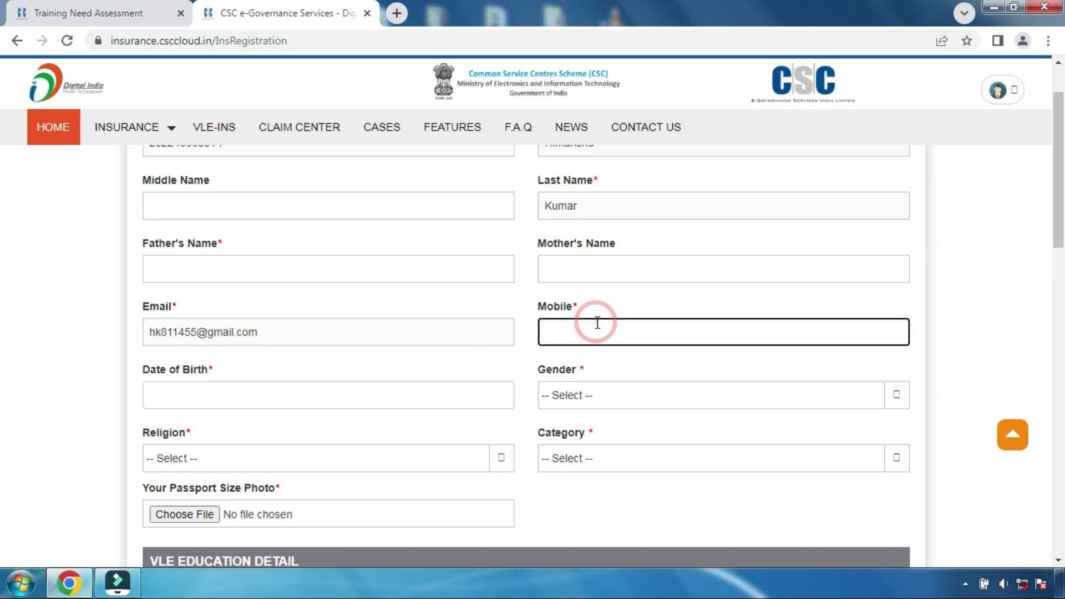
- Pick the applicant's date of birth in the calendar, going back through the decades to the birth year
click(169, 397)
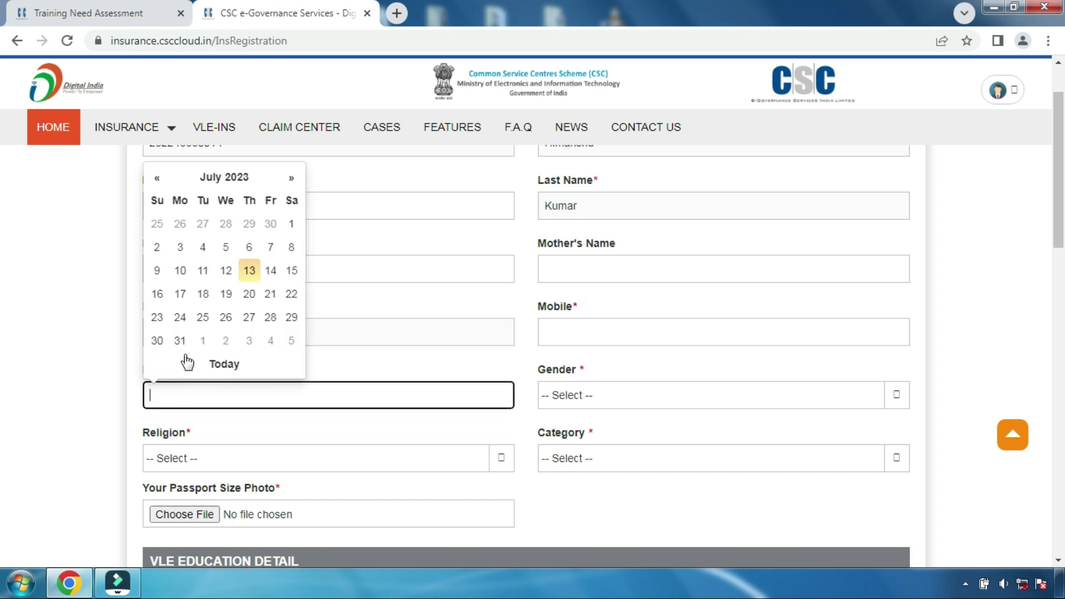
click(226, 179)
click(219, 200)
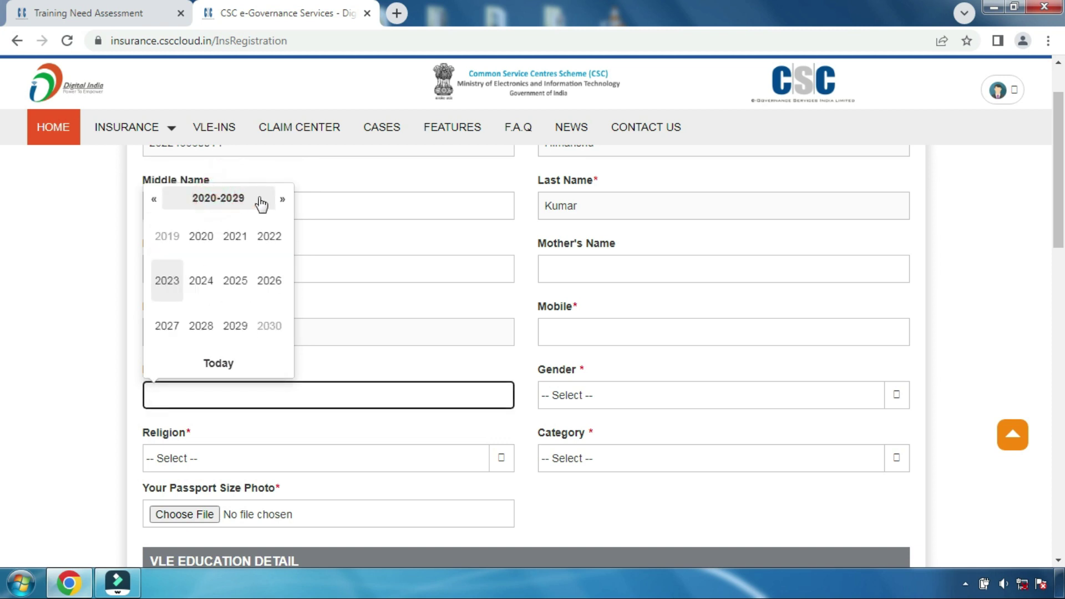
click(279, 199)
click(278, 199)
click(153, 199)
click(154, 199)
click(154, 199)
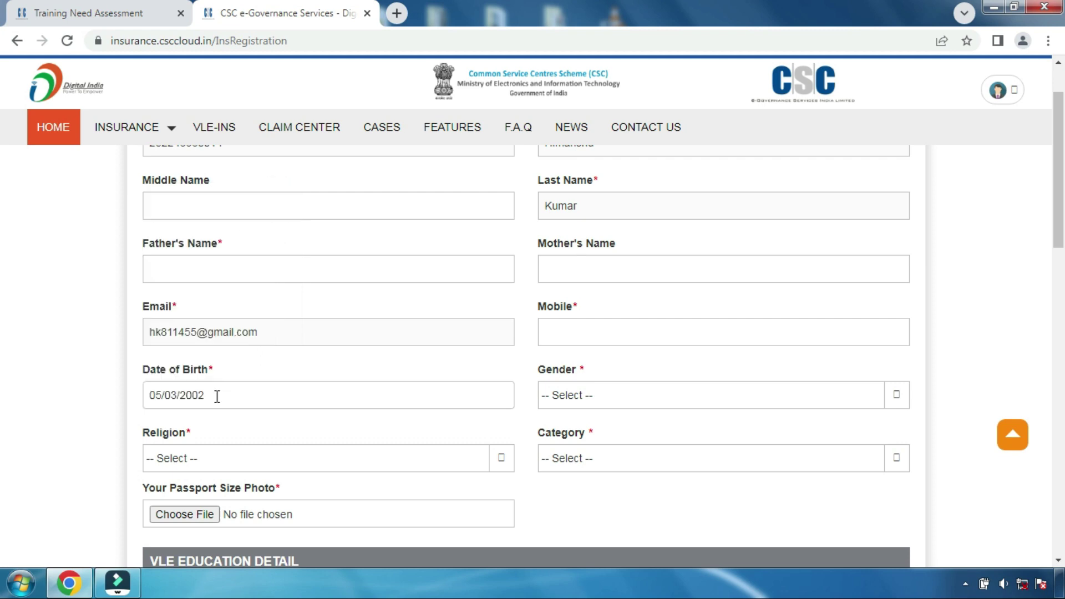
- Set the applicant's gender to Male, religion to Hindu and category to SC
click(585, 391)
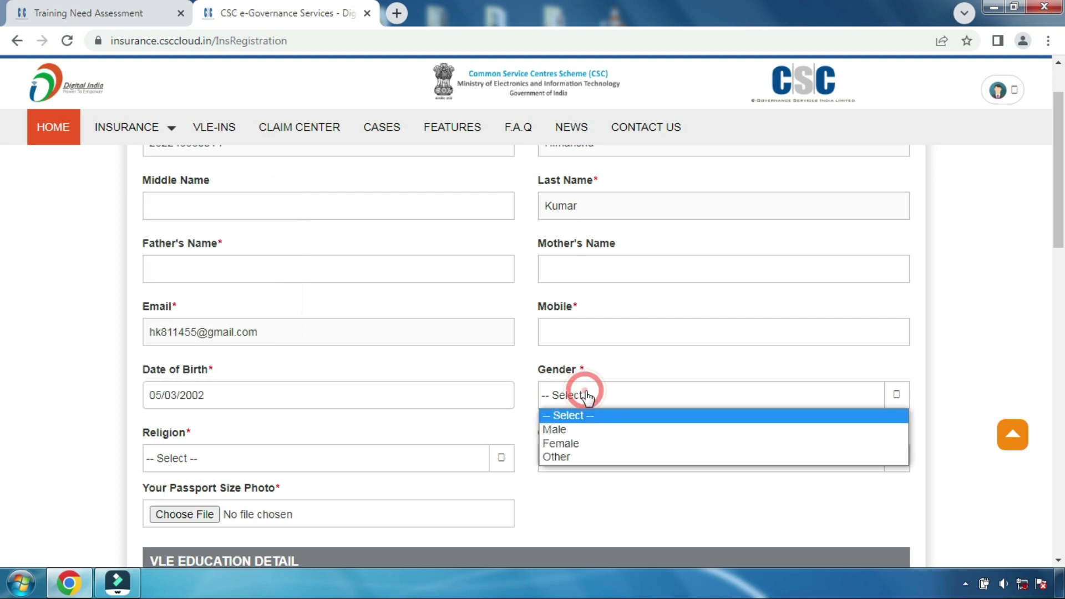
click(570, 432)
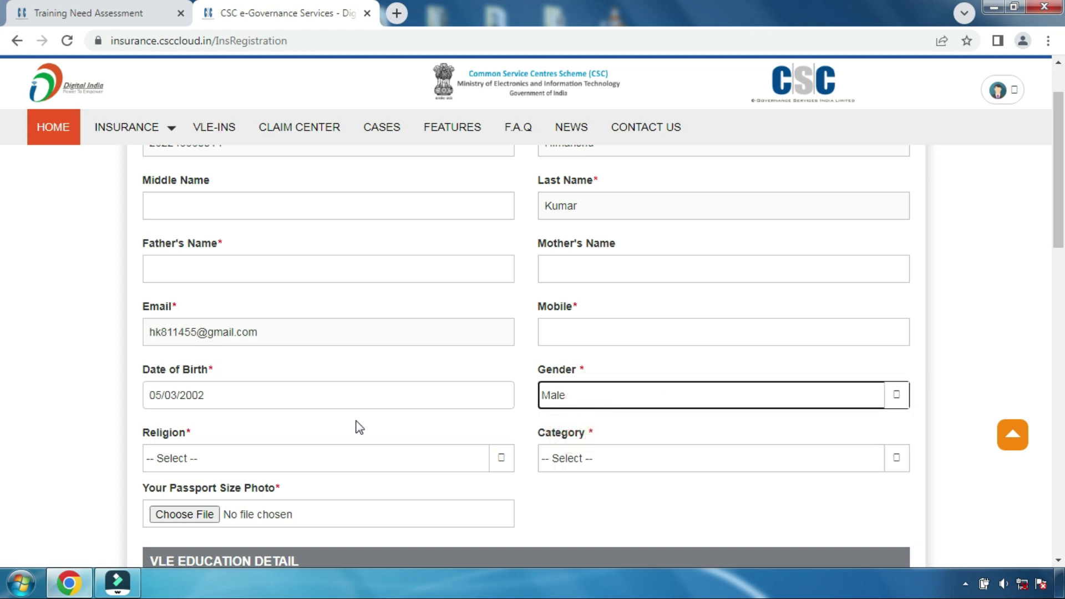
click(194, 464)
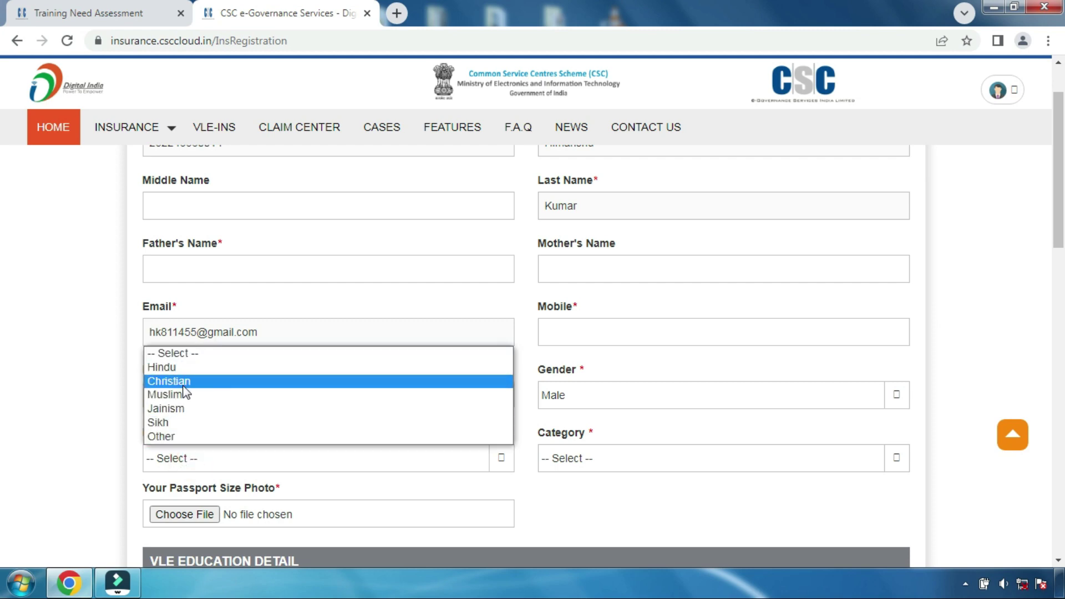
click(169, 369)
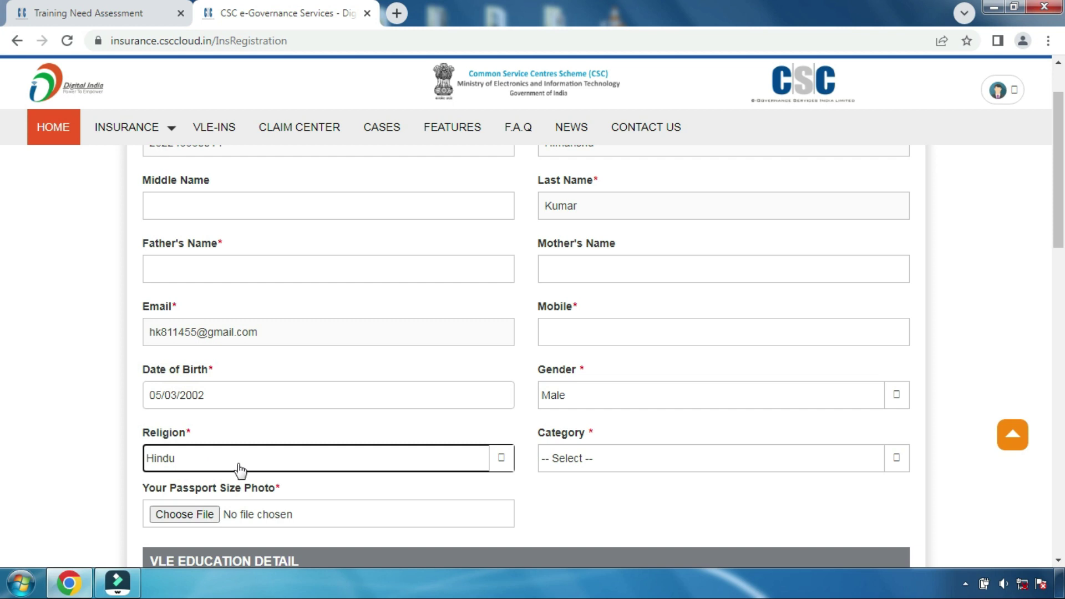
click(609, 459)
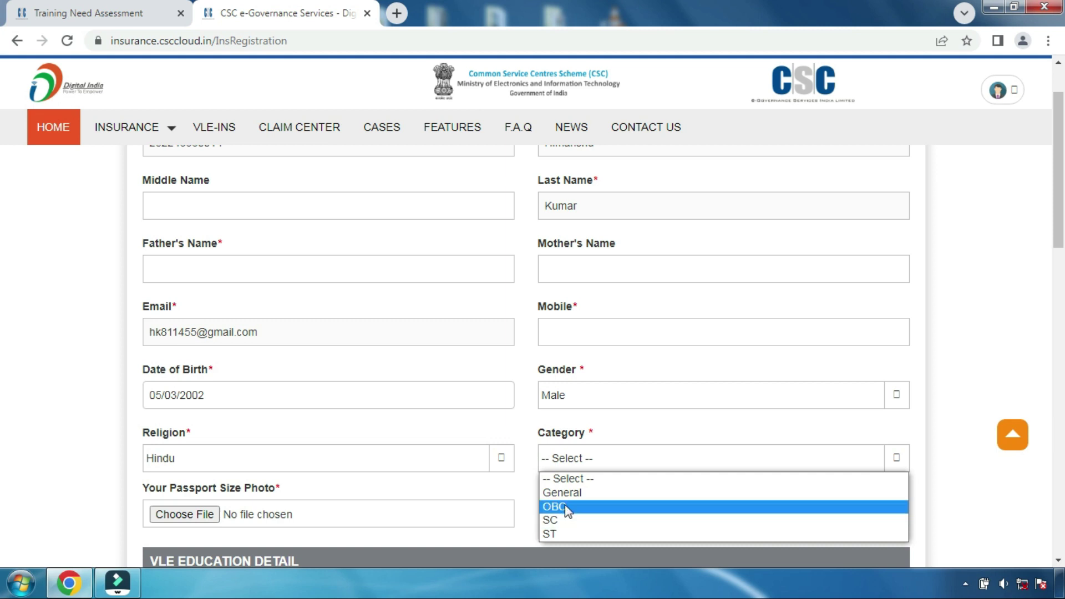
click(557, 519)
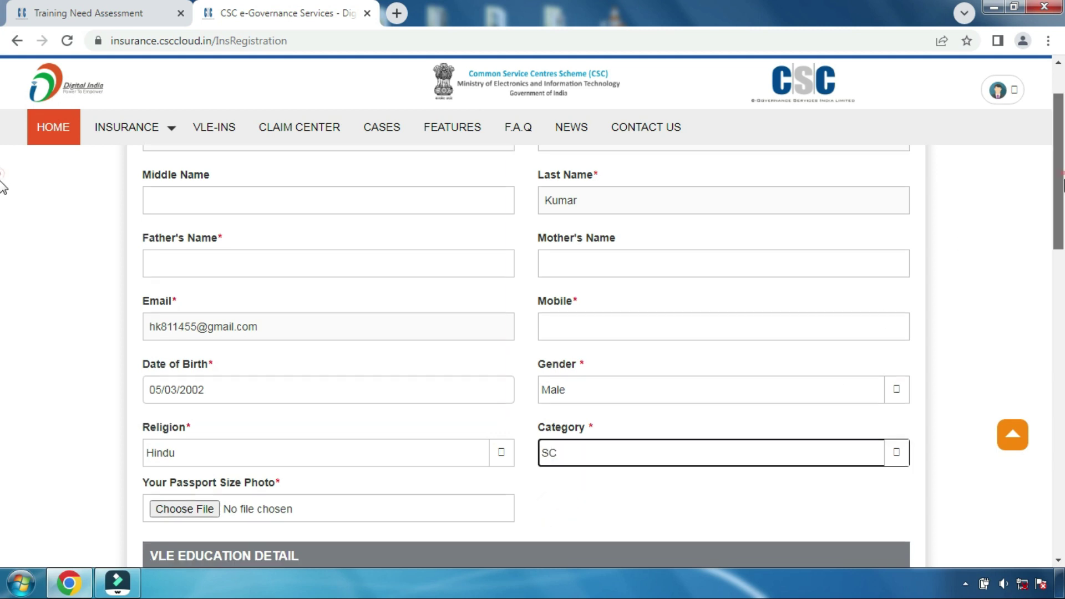
- Attach the applicant's passport size photo from the PHOTO SIGN folder and set the education qualification to ITI/Diploma
scroll(5, 204, down, 3)
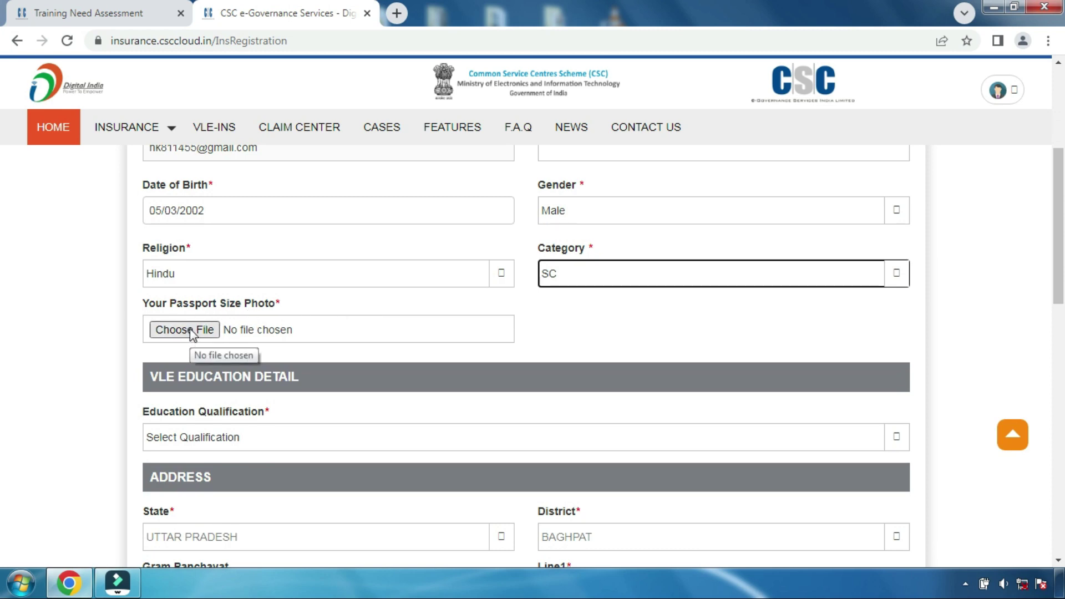
click(185, 329)
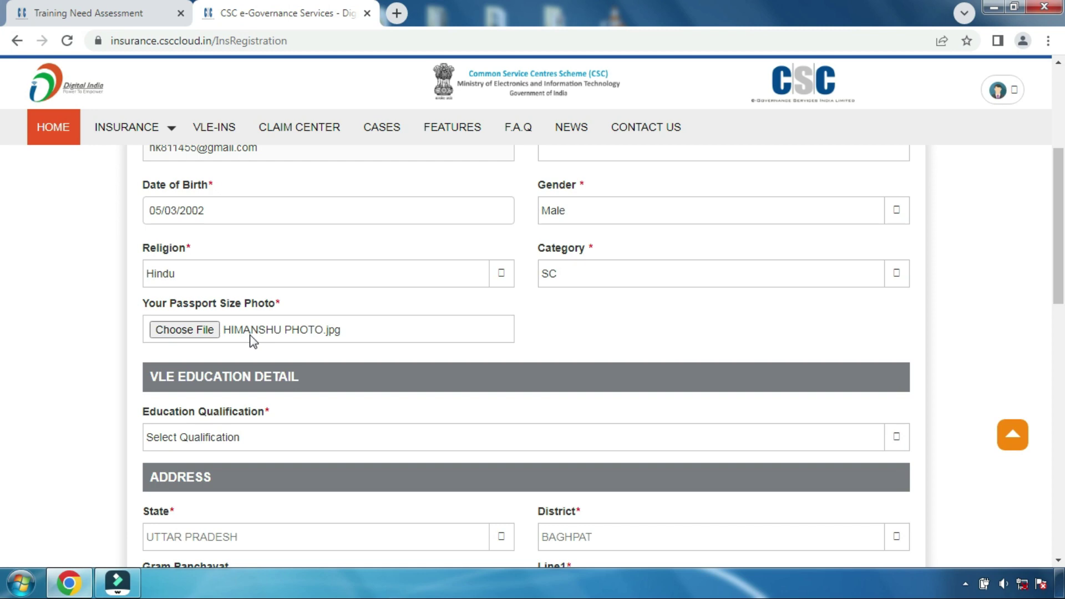
click(197, 334)
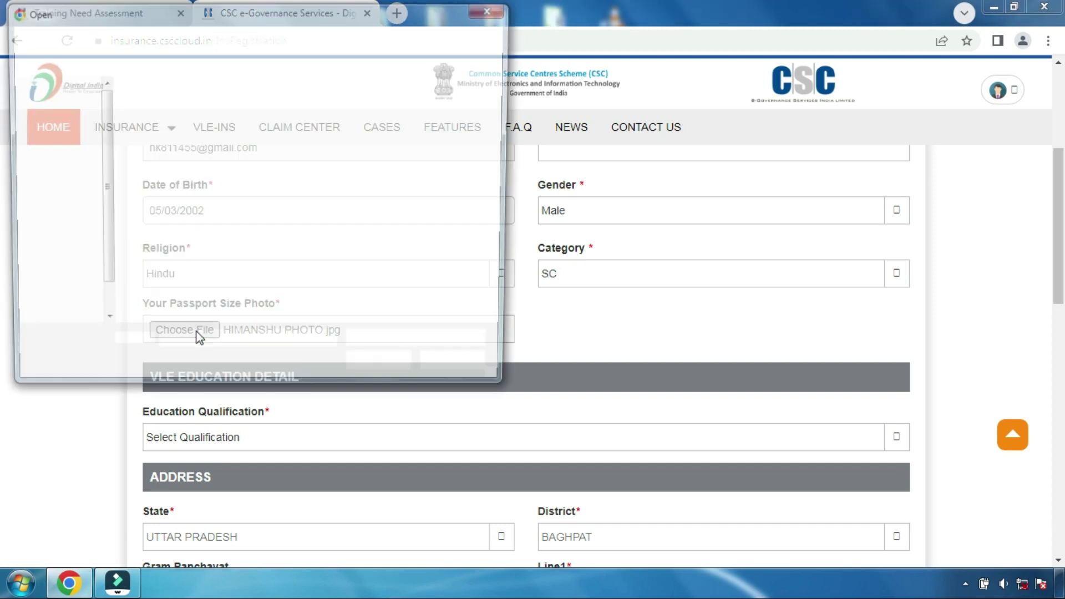
click(255, 122)
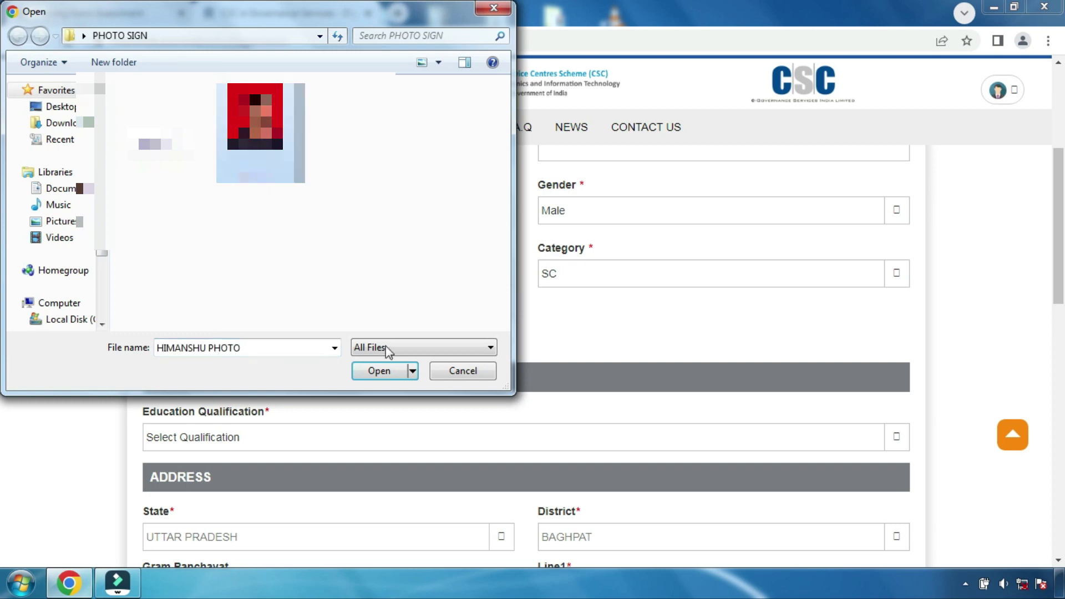
click(388, 370)
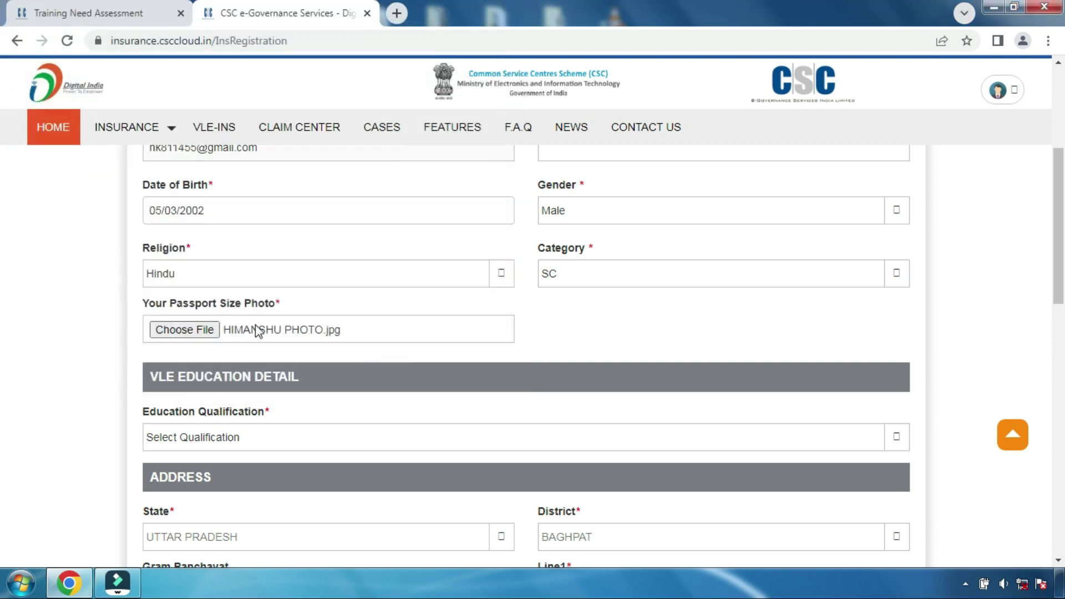
click(223, 437)
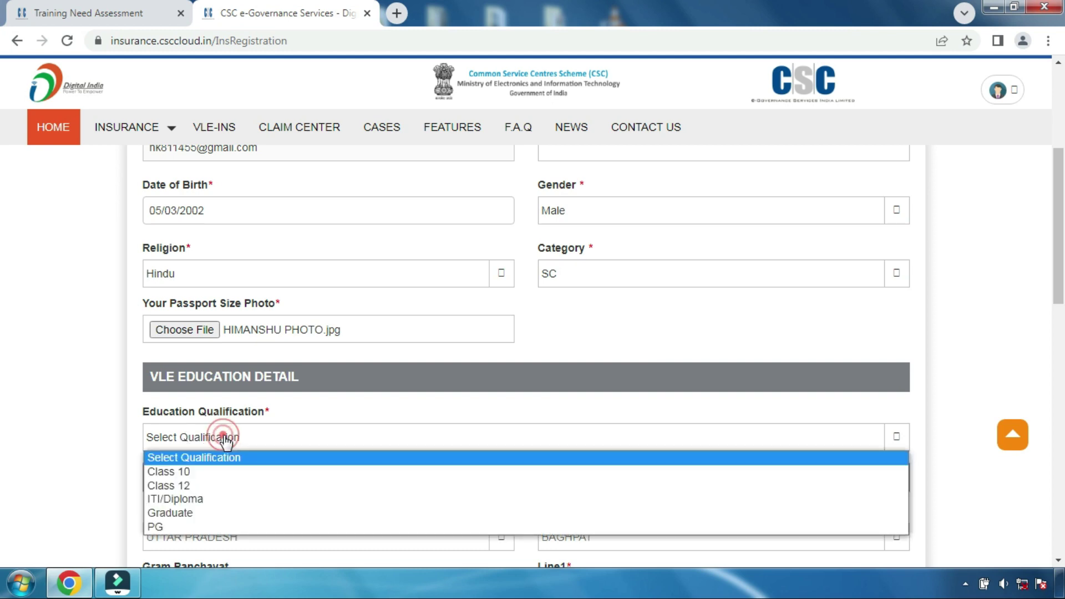
click(198, 499)
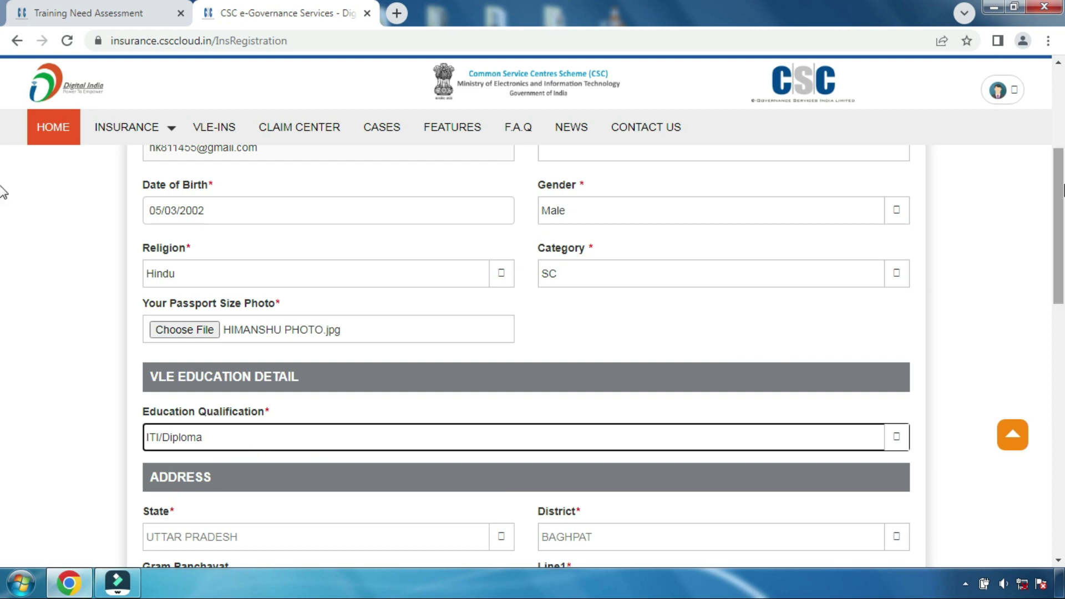
- Go through the Gram Panchayat, Line1, Line2 and Pincode address fields, continuing down to the Document Upload section
scroll(3, 189, down, 2)
scroll(5, 266, down, 4)
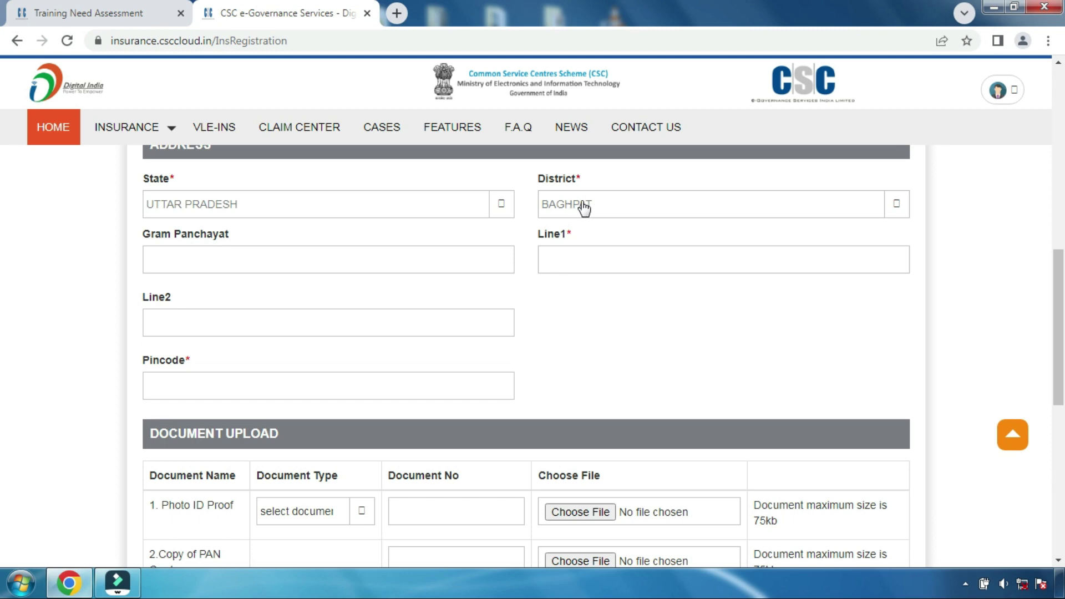
click(190, 264)
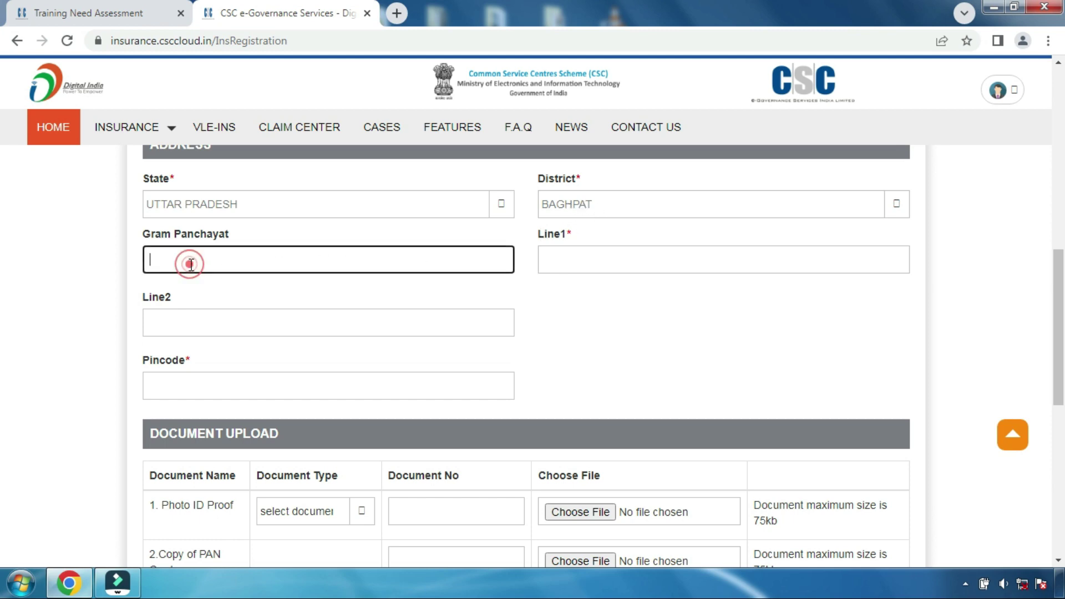
click(553, 255)
click(155, 328)
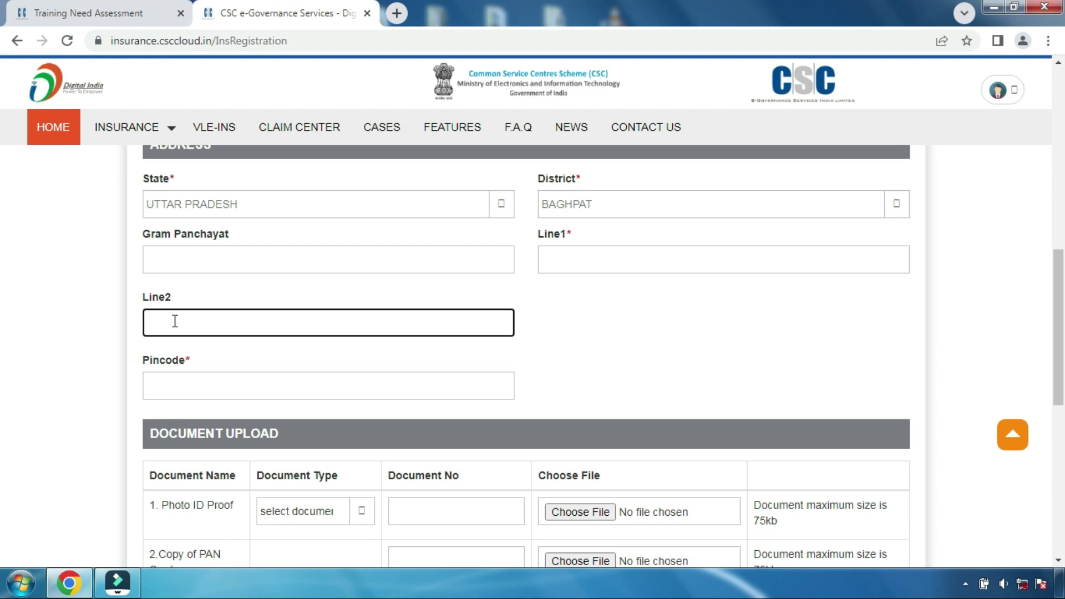
click(186, 383)
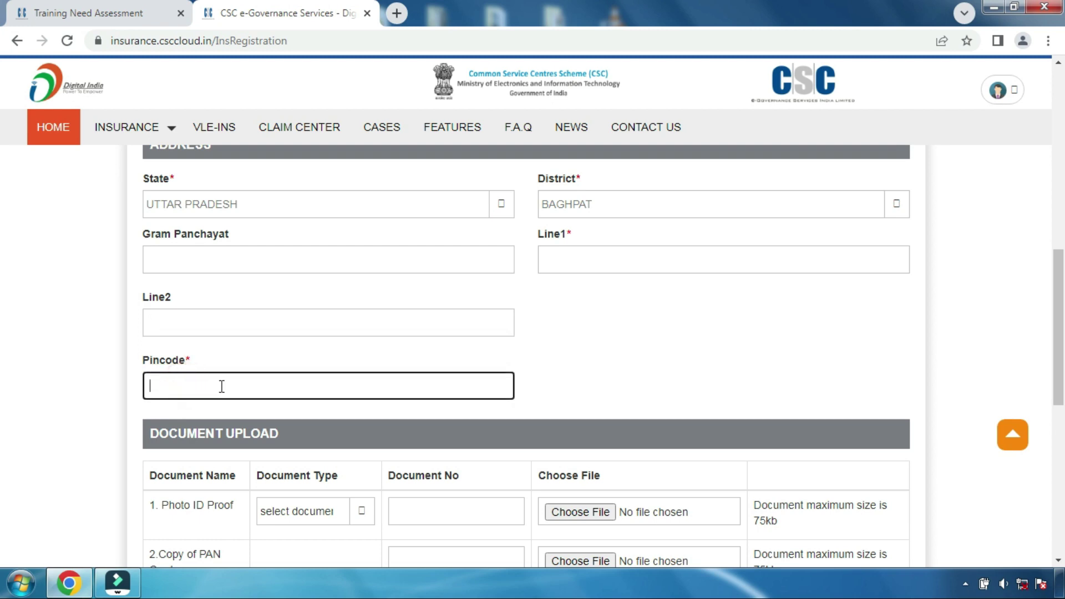
scroll(3, 312, down, 2)
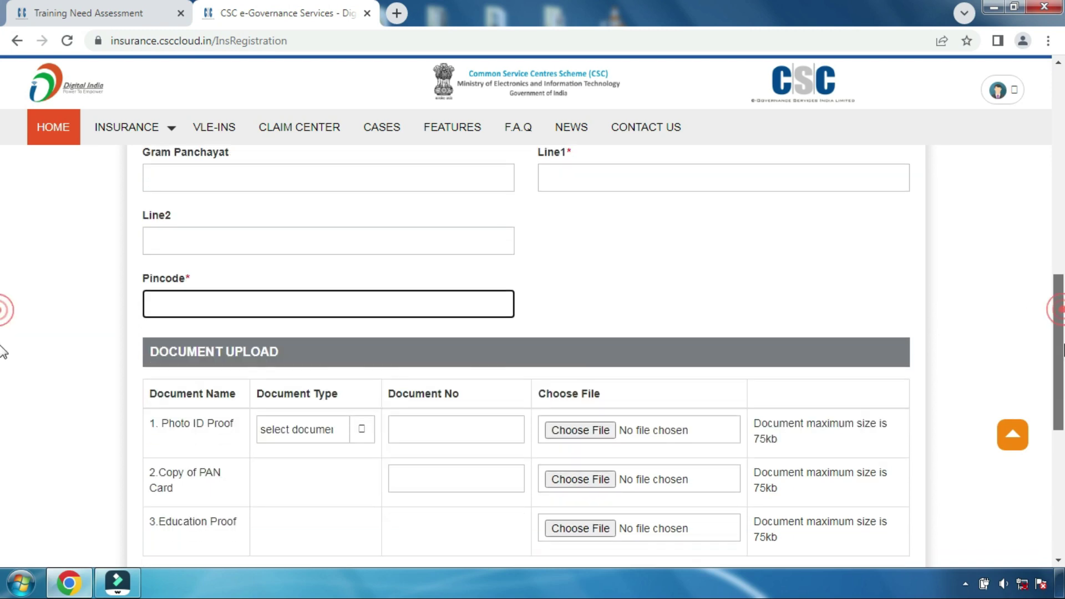
scroll(2, 360, down, 3)
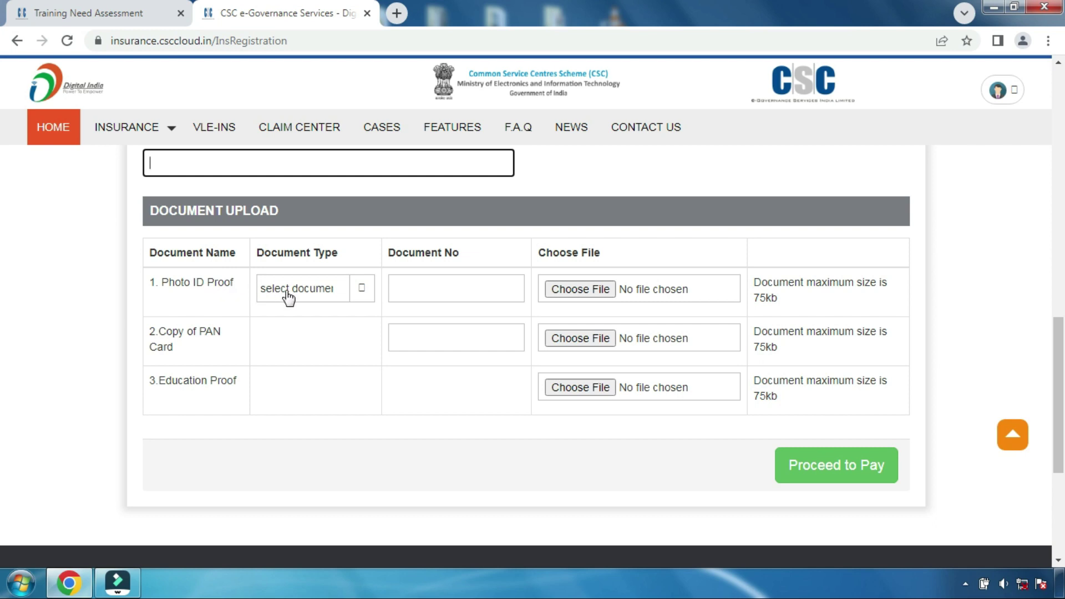
- Set the Photo ID Proof type to Aadhar Card, fill in the ID and PAN document numbers, and attach the proof files
click(321, 294)
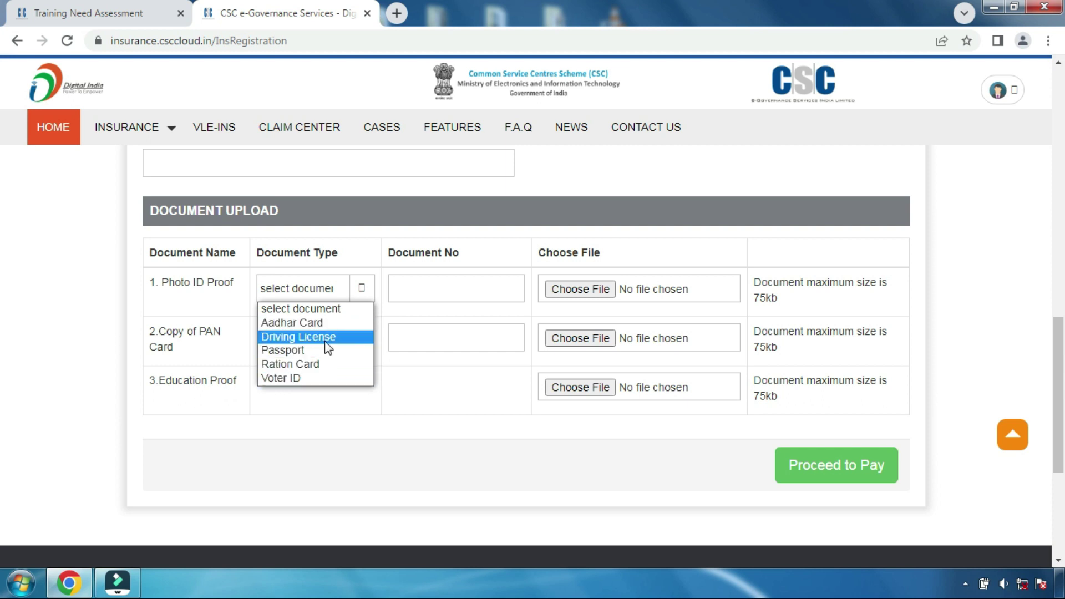
click(304, 322)
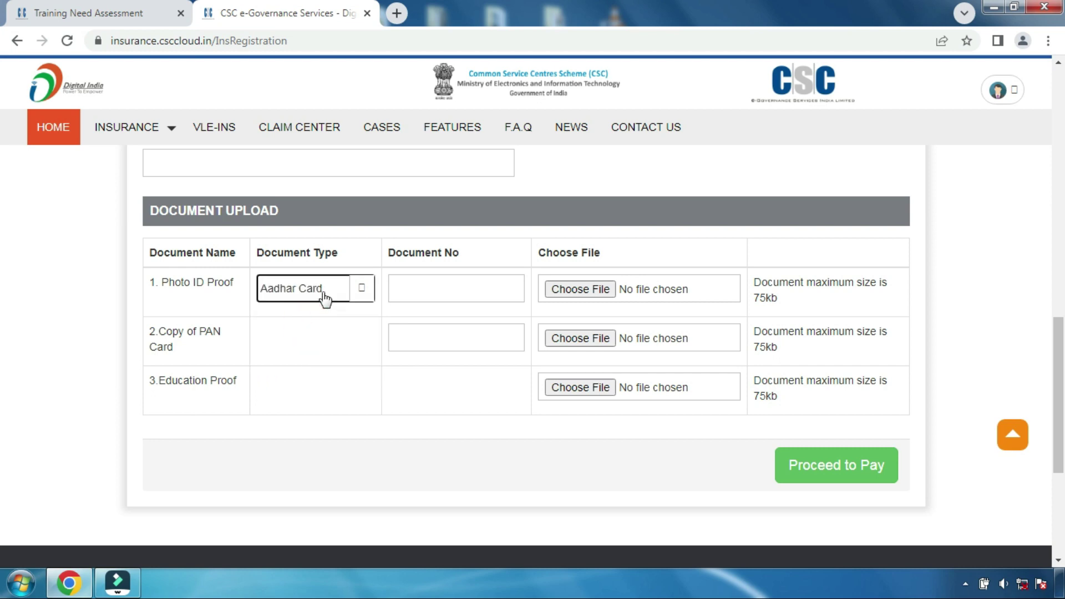
click(434, 289)
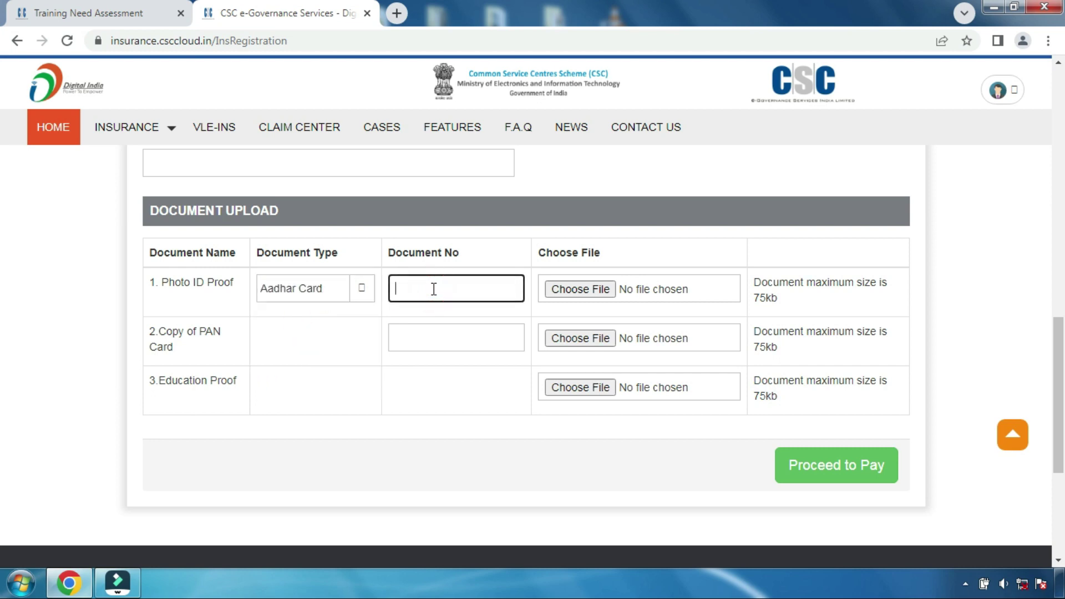
scroll(438, 272, down, 1)
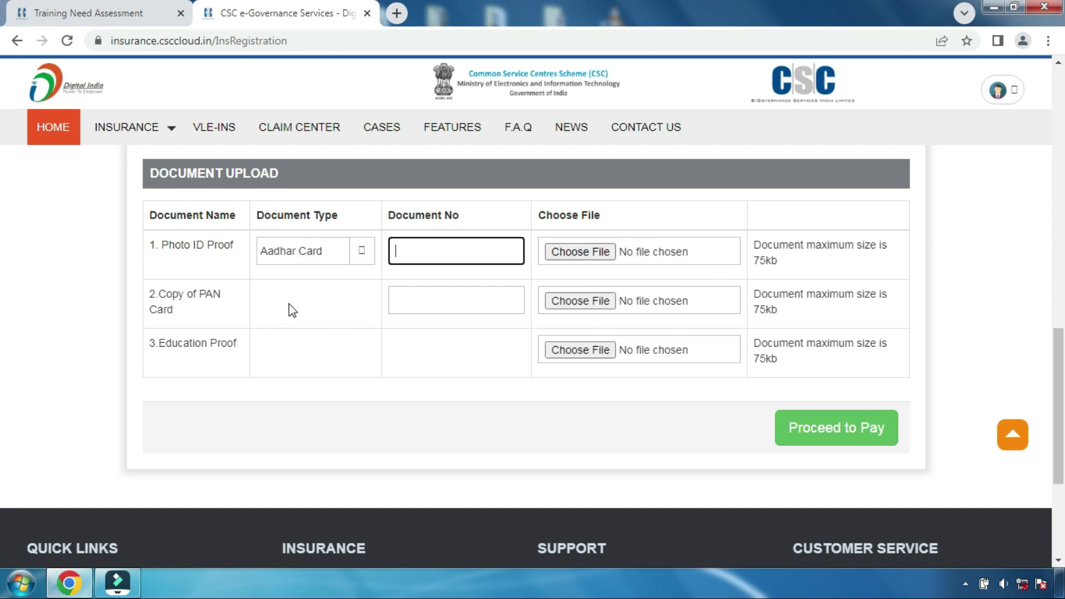
click(426, 298)
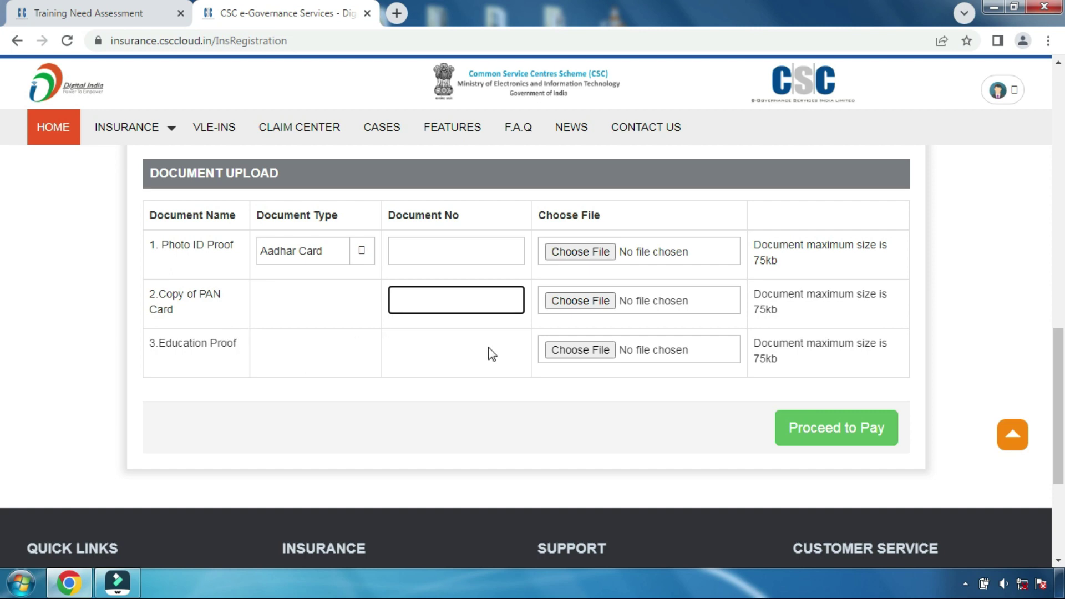
click(573, 355)
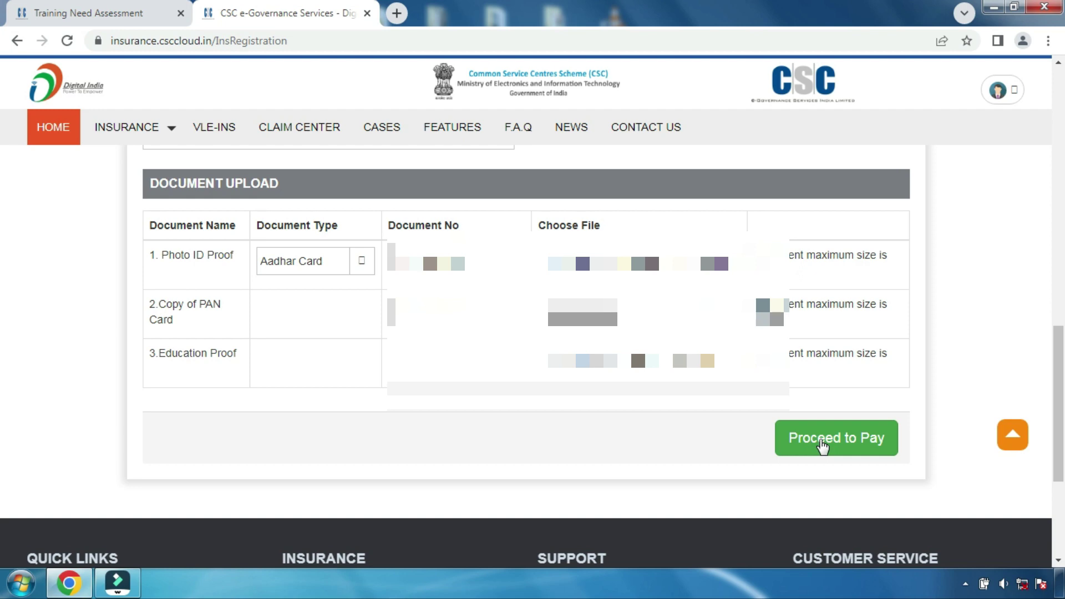
- Review the completed registration form from the upper sections down to Document Upload and proceed to payment
scroll(2, 388, up, 8)
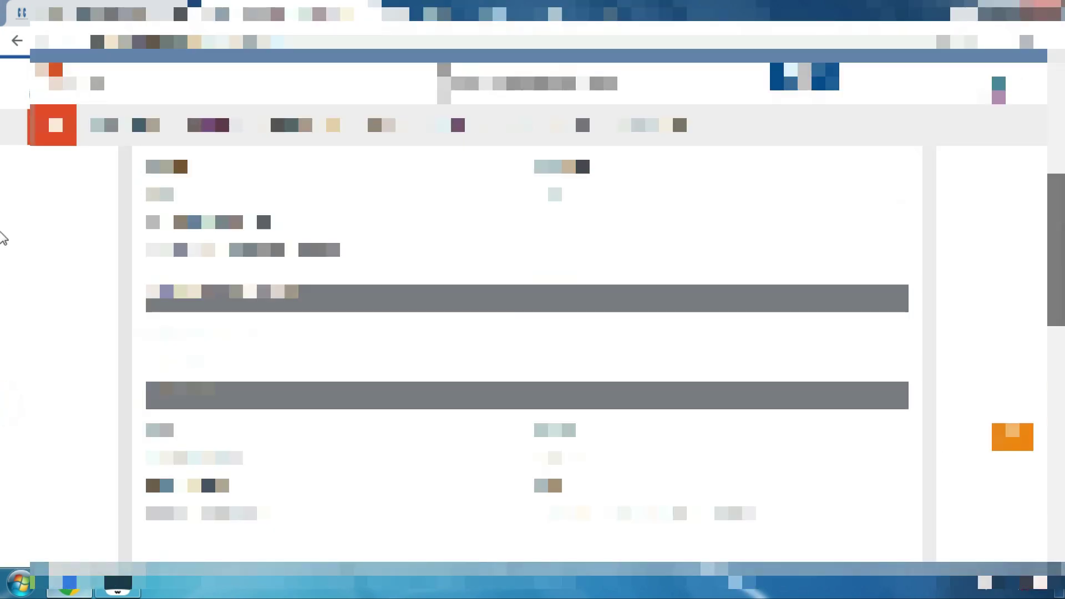
scroll(2, 183, up, 3)
scroll(2, 278, down, 6)
scroll(1, 335, down, 10)
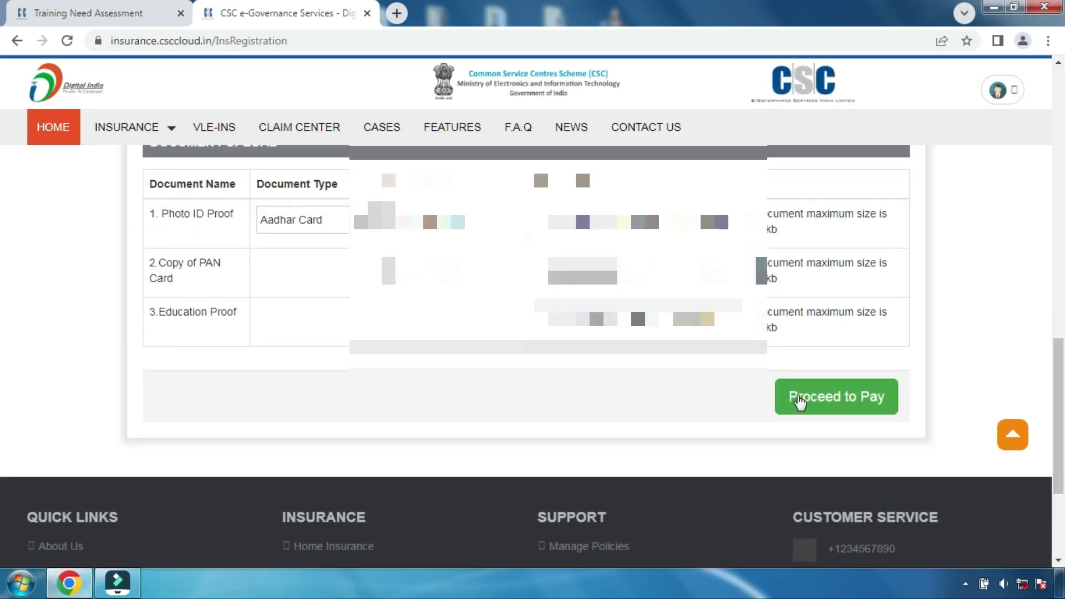
click(837, 407)
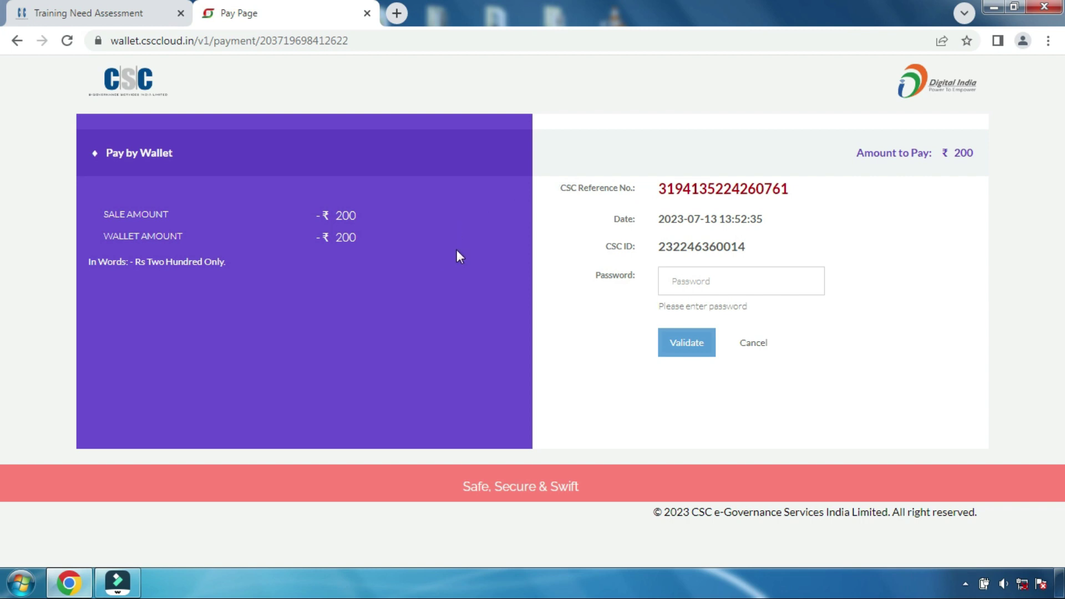
- Check the amount to pay on the wallet payment page and validate the payment with the account password
double_click(959, 153)
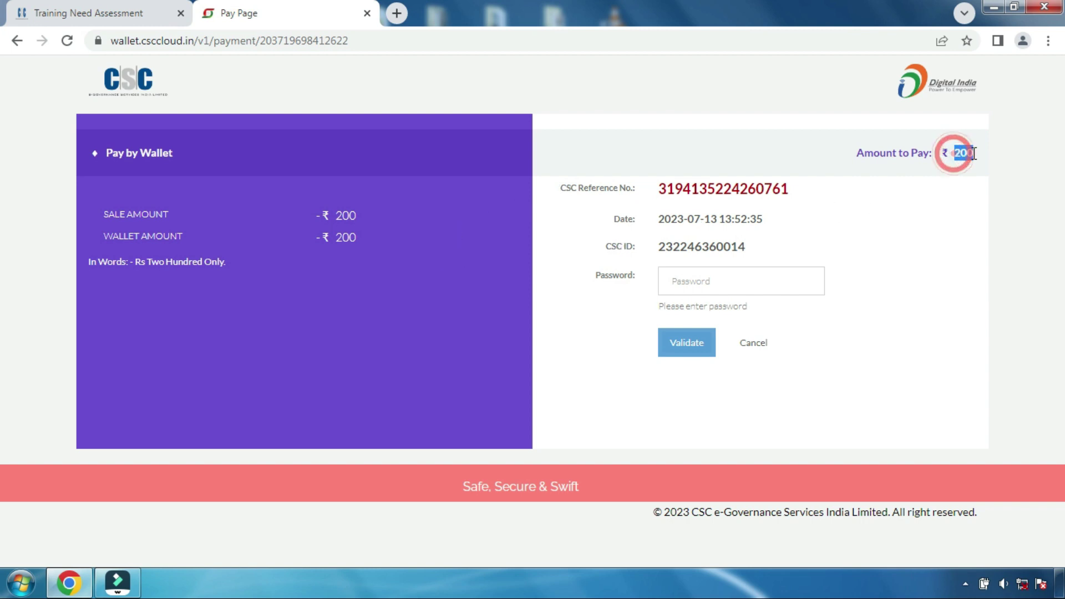
click(417, 227)
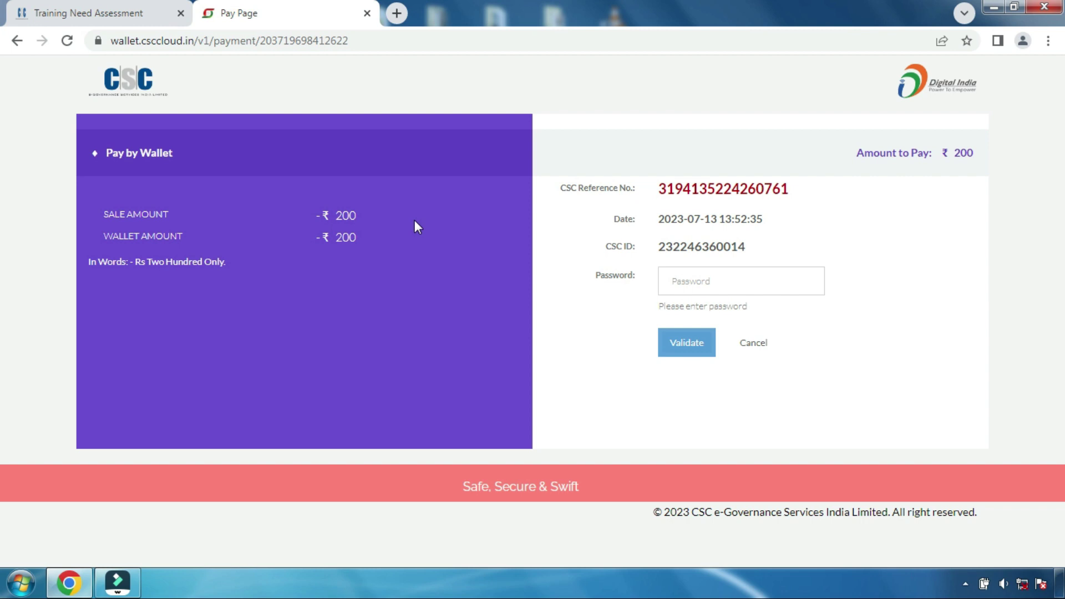
click(686, 280)
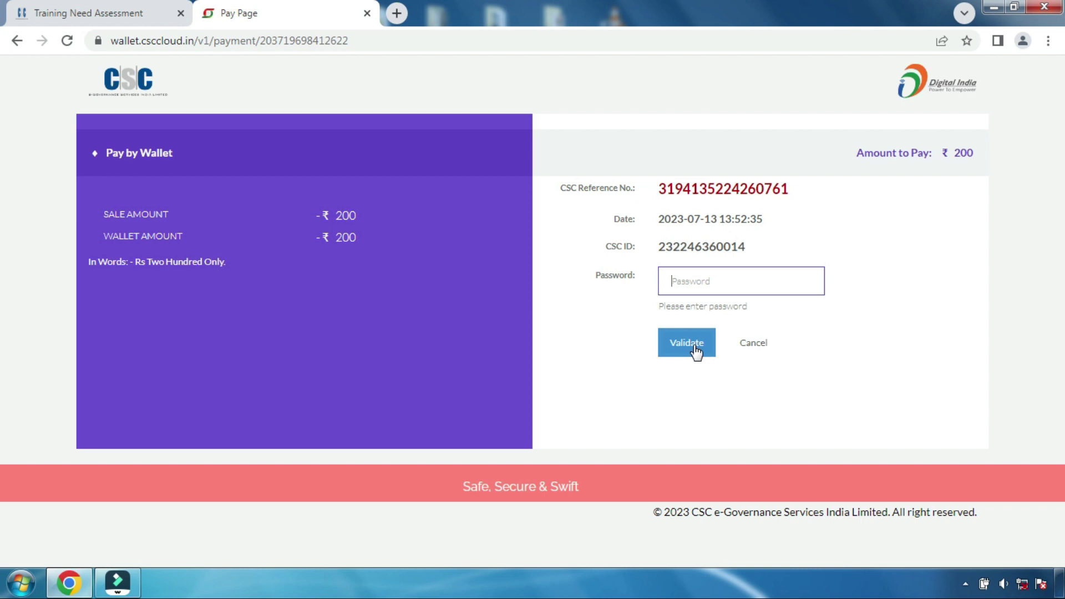
click(696, 351)
click(708, 282)
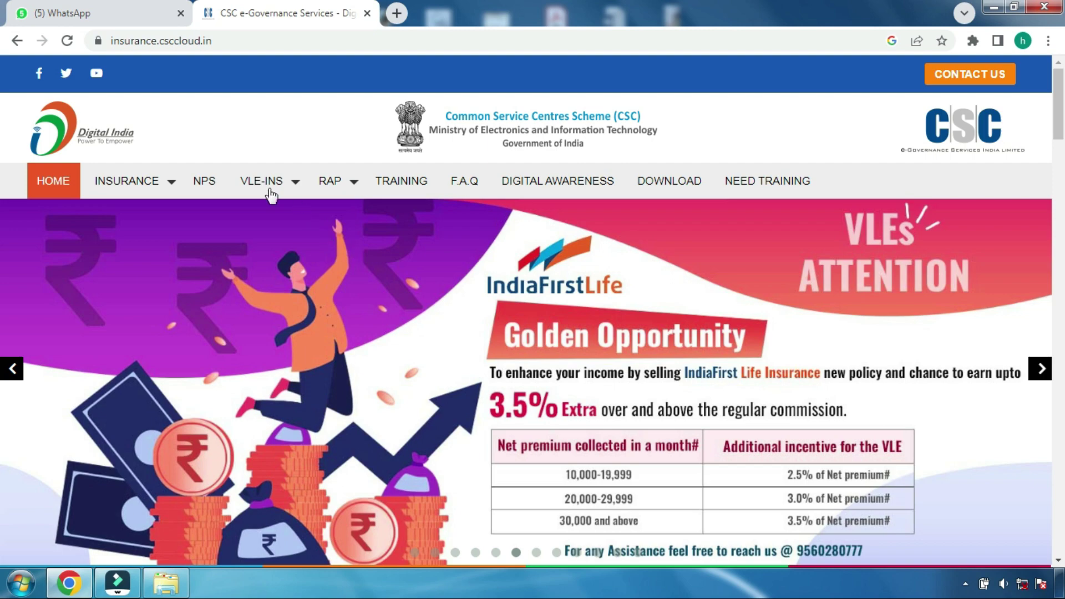
- Open the VLE-INS login and sign in with the account username, password and captcha text
mouse_move(272, 190)
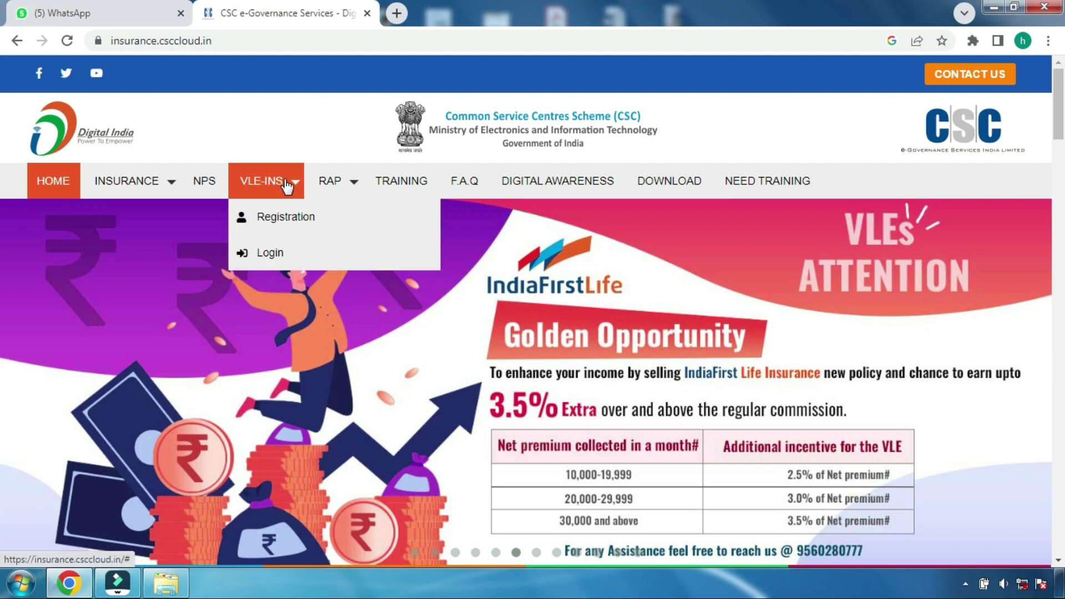
click(273, 257)
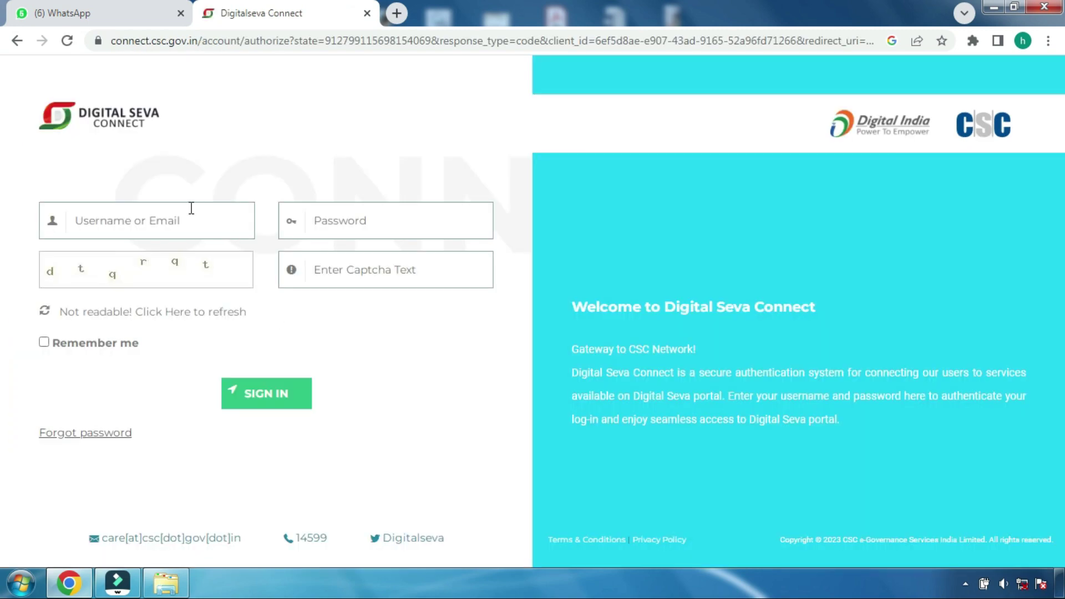
click(185, 216)
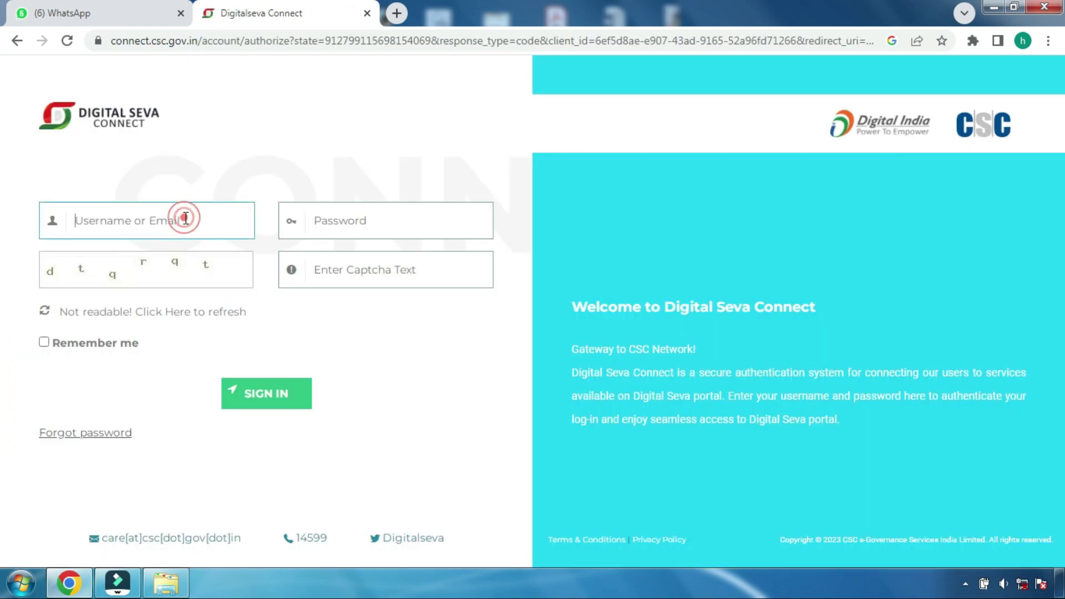
click(330, 224)
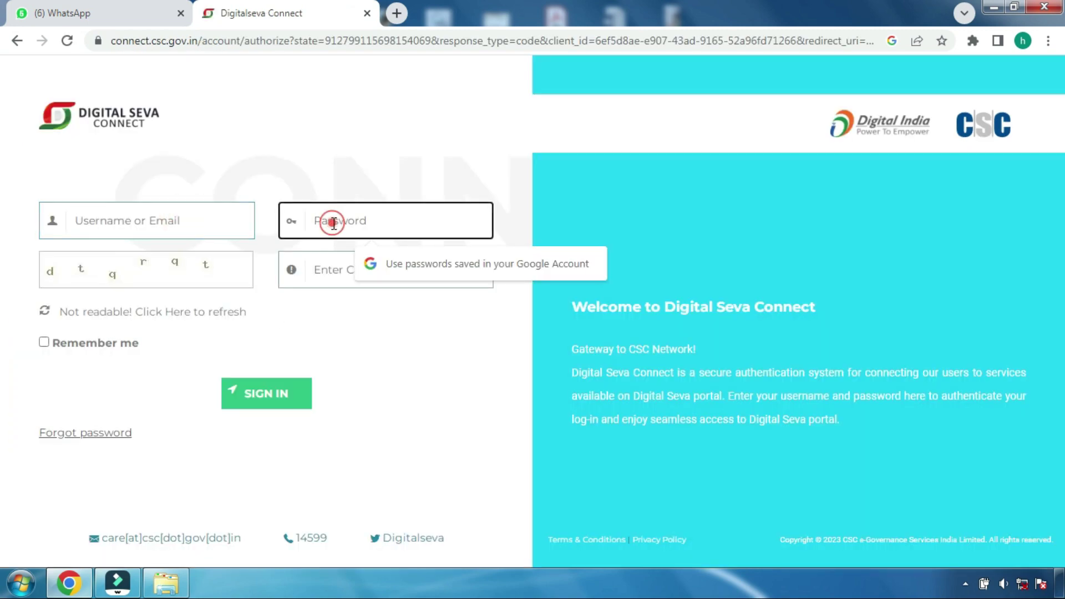
click(317, 267)
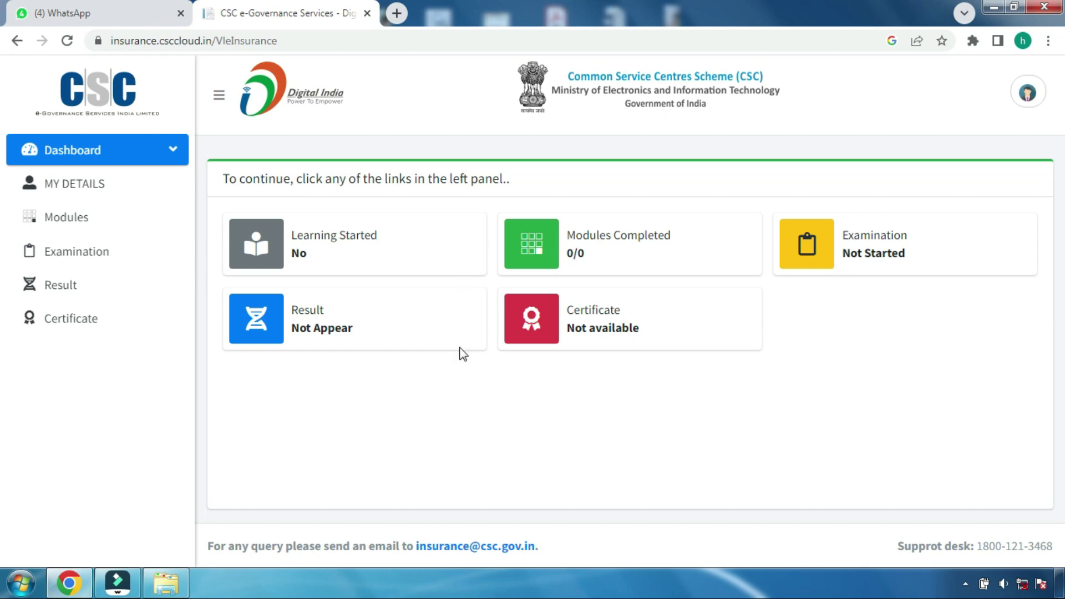
- Look through the list of training modules and launch the History Of Life Insurance module
click(83, 222)
scroll(658, 278, down, 1)
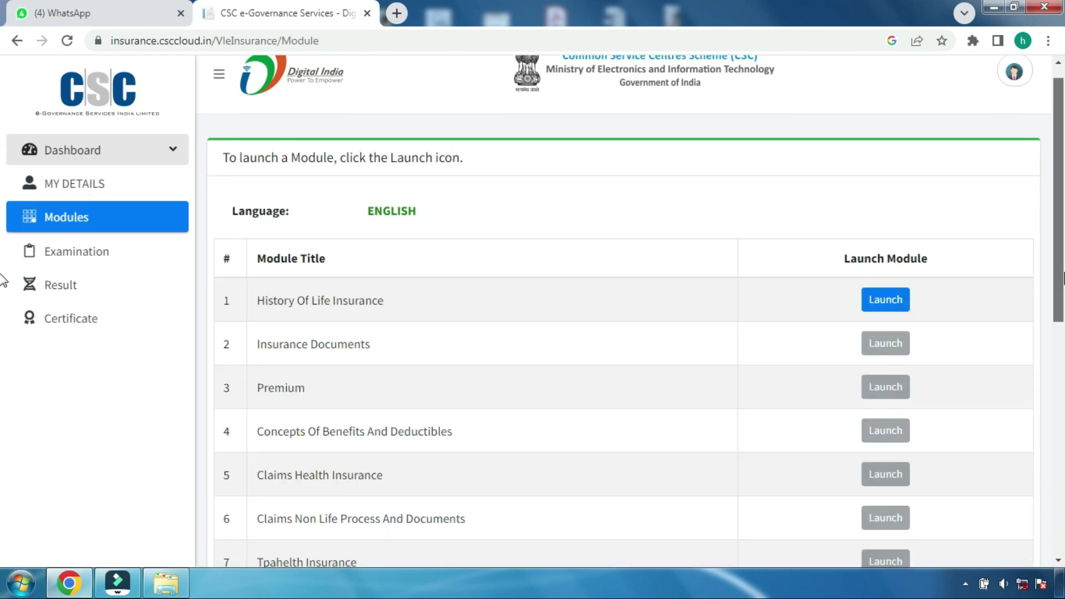
scroll(1058, 278, down, 9)
scroll(1056, 174, up, 9)
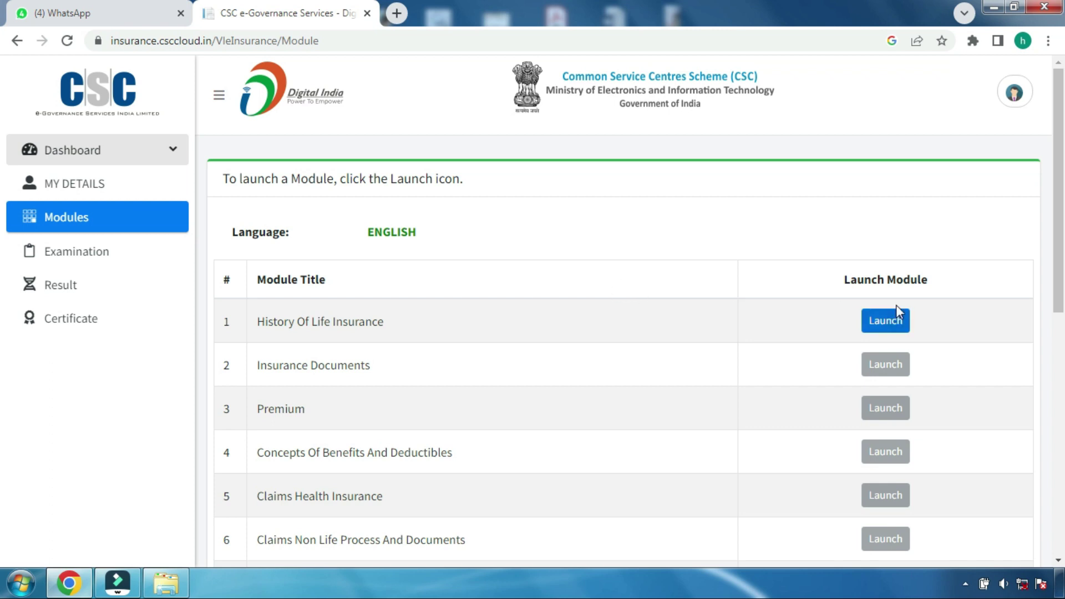
click(888, 323)
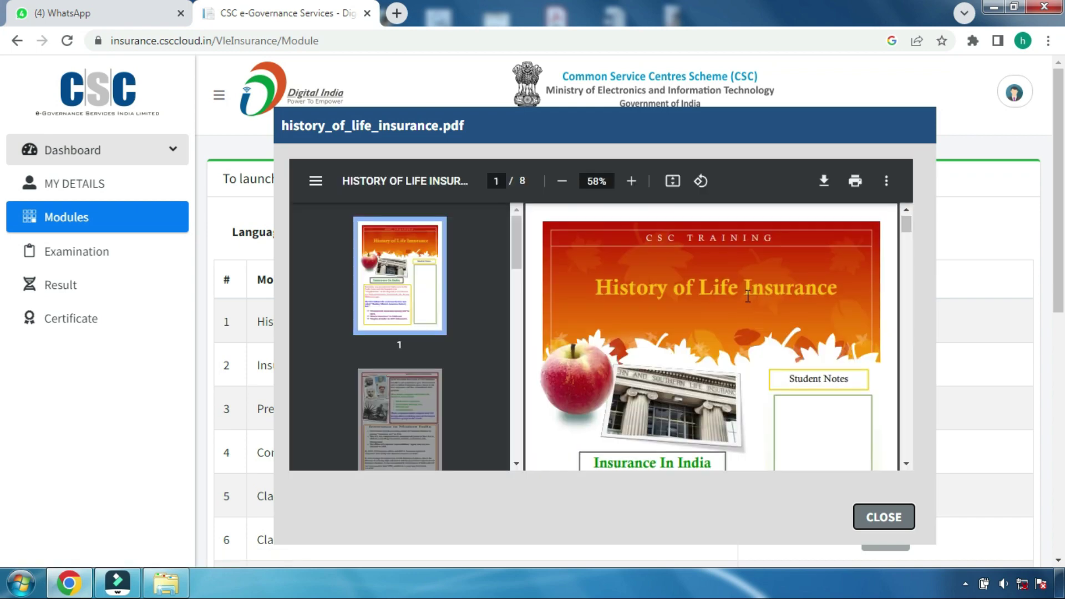